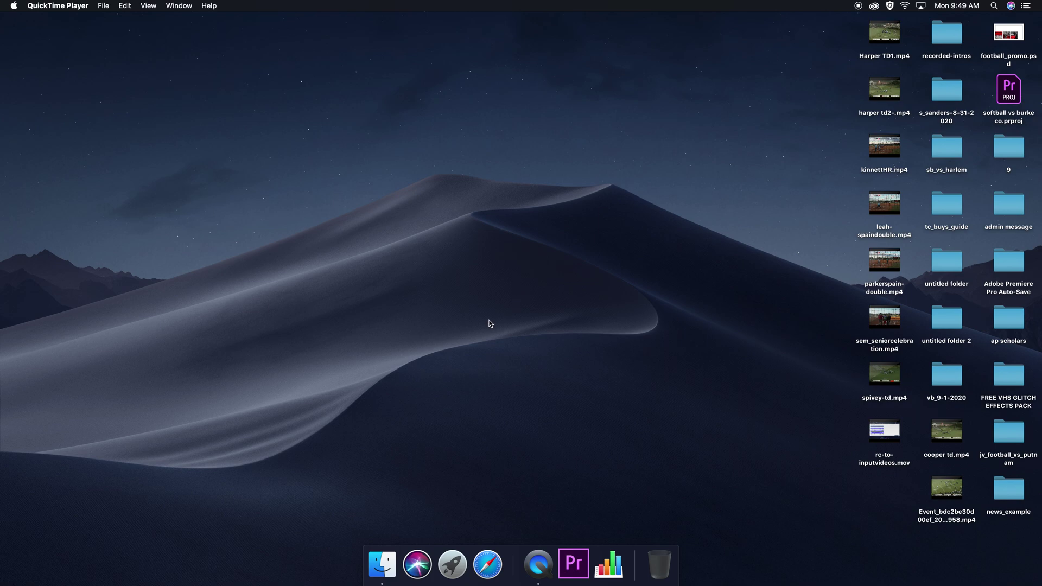
# Step: Launch Adobe Premiere Pro 2020
pyautogui.click(466, 562)
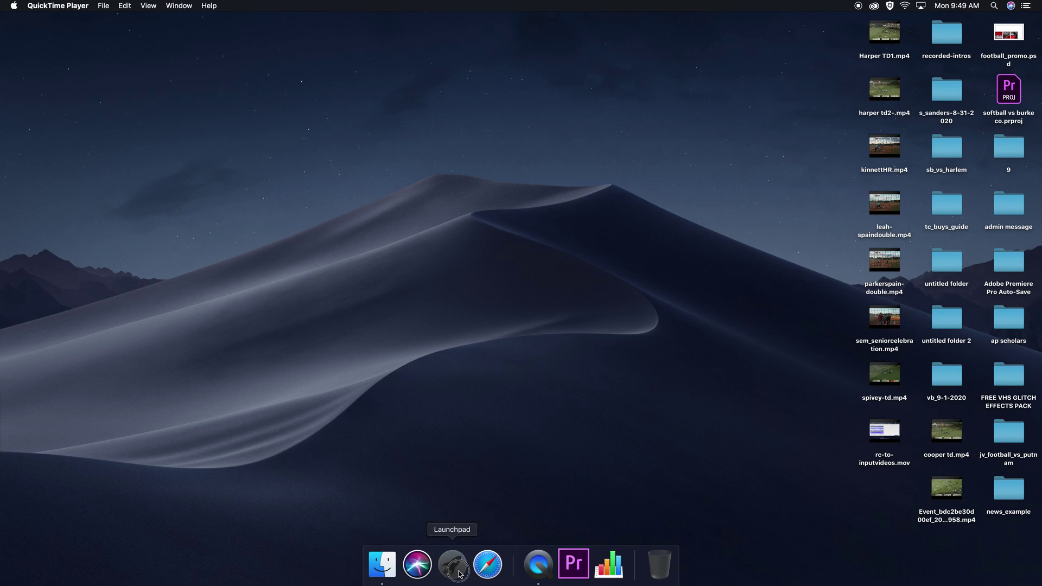
pyautogui.scroll(-2, 686, 418)
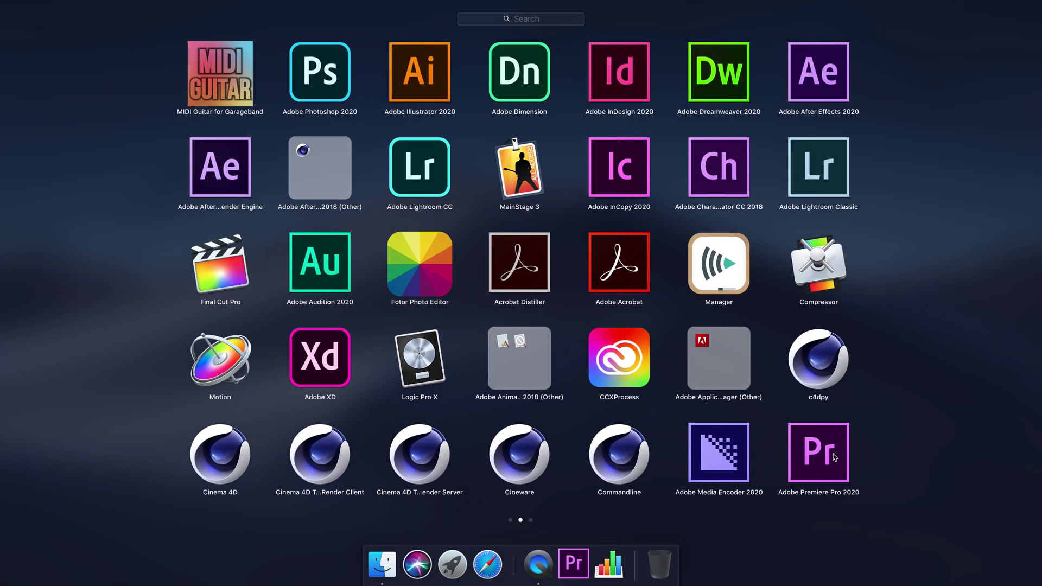
pyautogui.click(835, 458)
# Step: Open drive.google.com in Safari, download fmx_remix-1.mp4 from Quick Access, and put the browser window away
pyautogui.write('drive.google.com')
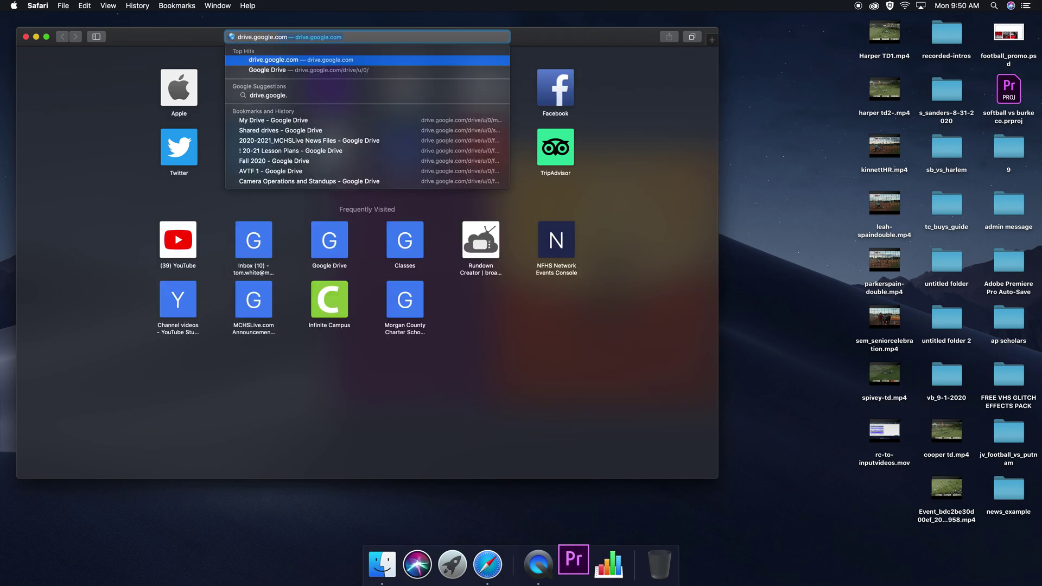
pyautogui.press('Return')
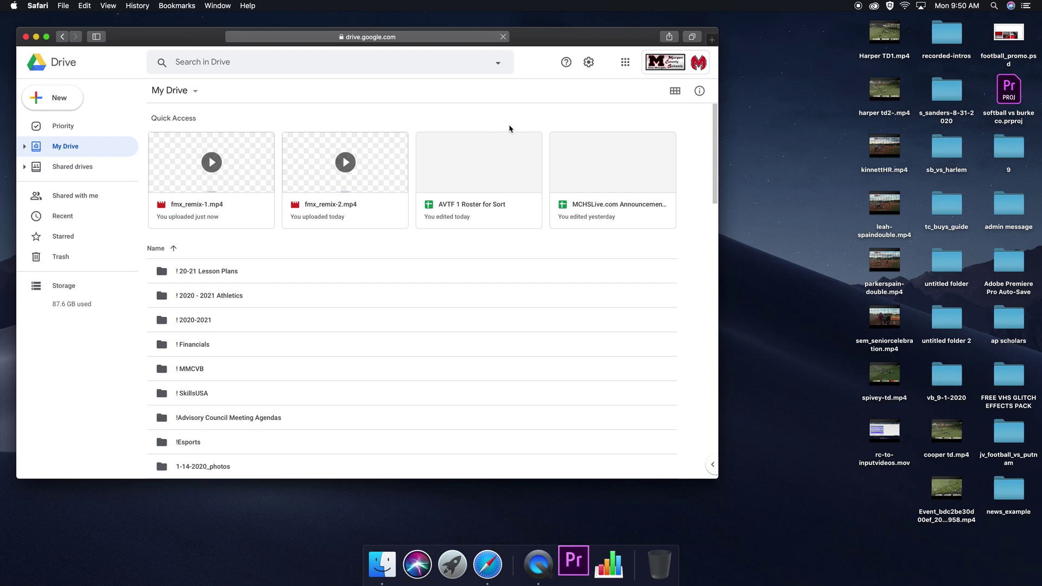
pyautogui.doubleClick(249, 177)
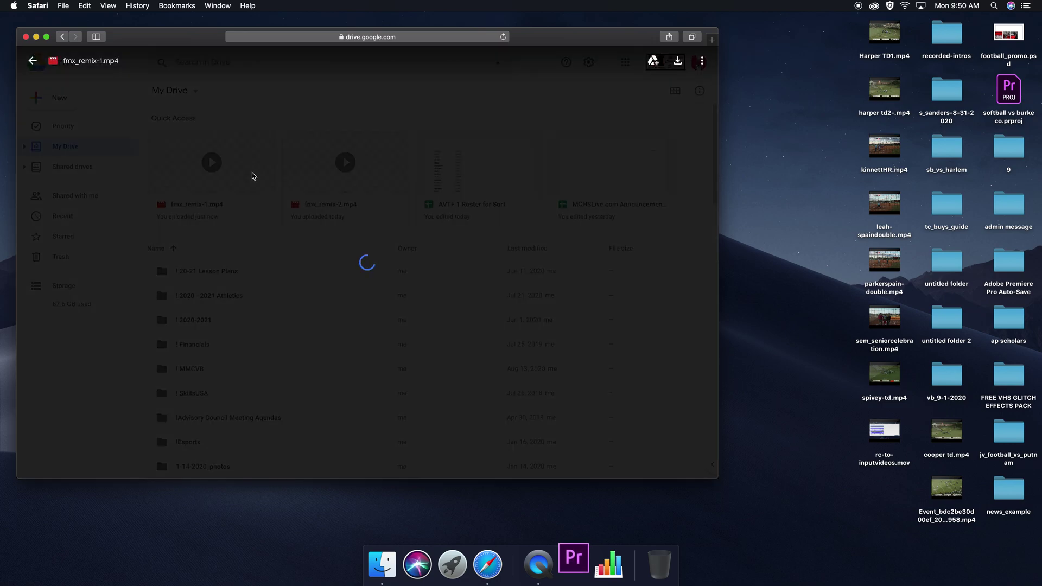
pyautogui.click(678, 71)
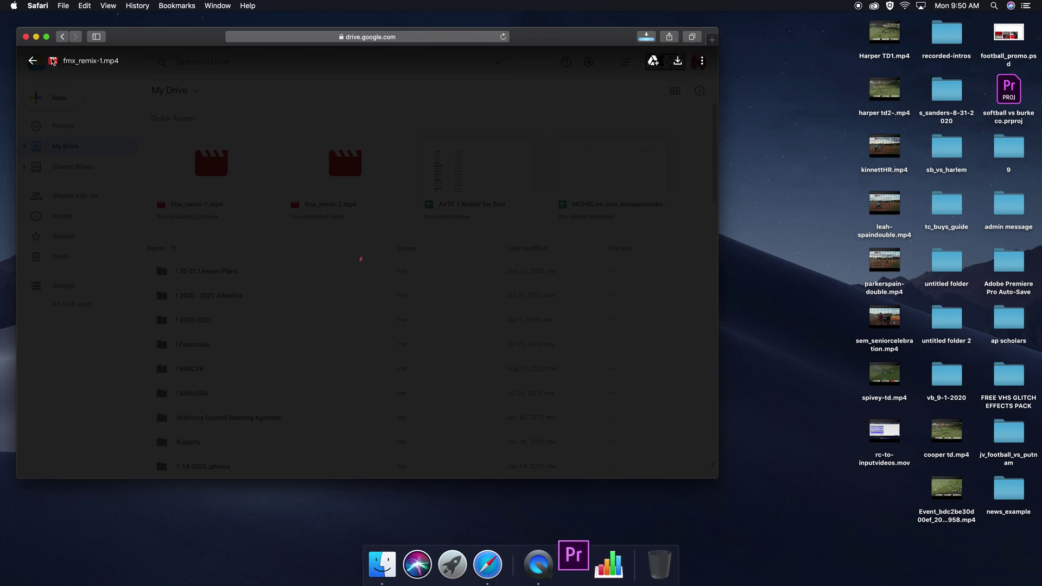
pyautogui.click(36, 36)
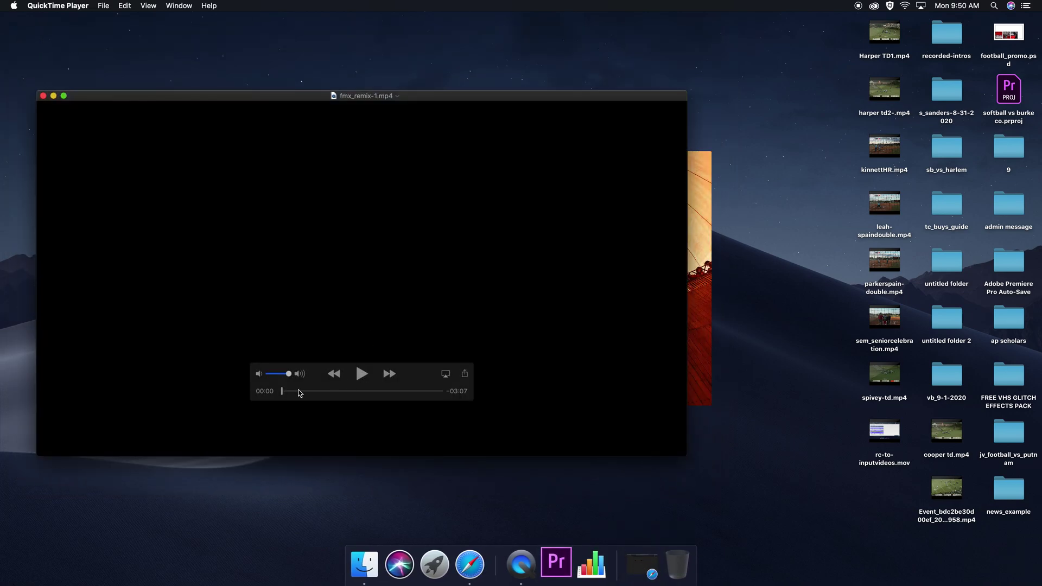
# Step: Preview fmx_remix-1.mp4 in QuickTime Player with the sound turned down, examining the ramp jump around 00:40 frame by frame, and close it
pyautogui.moveTo(283, 390); pyautogui.dragTo(314, 399)
pyautogui.press('space')
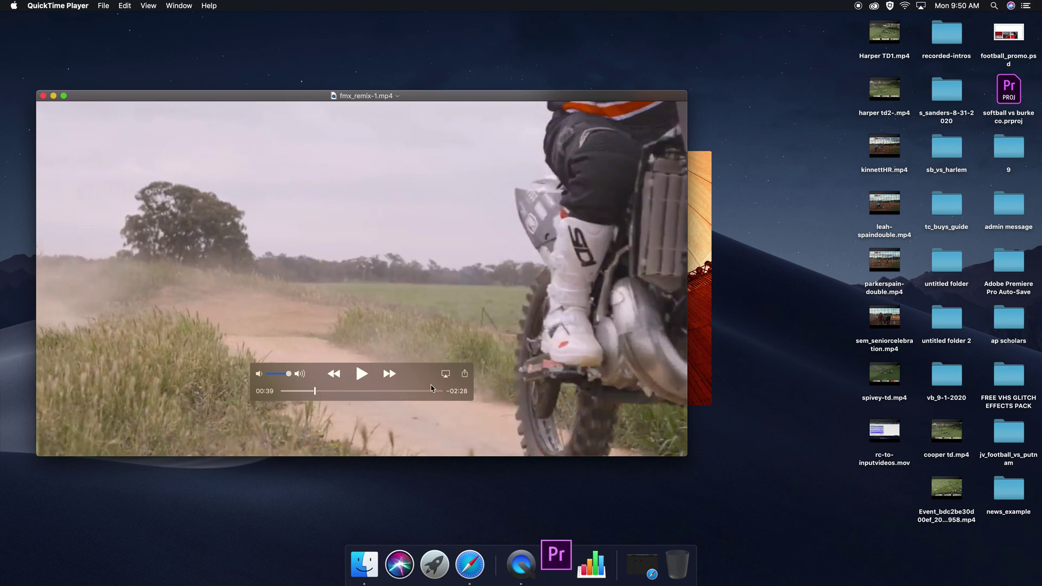
pyautogui.moveTo(289, 374); pyautogui.dragTo(254, 374)
pyautogui.press('space')
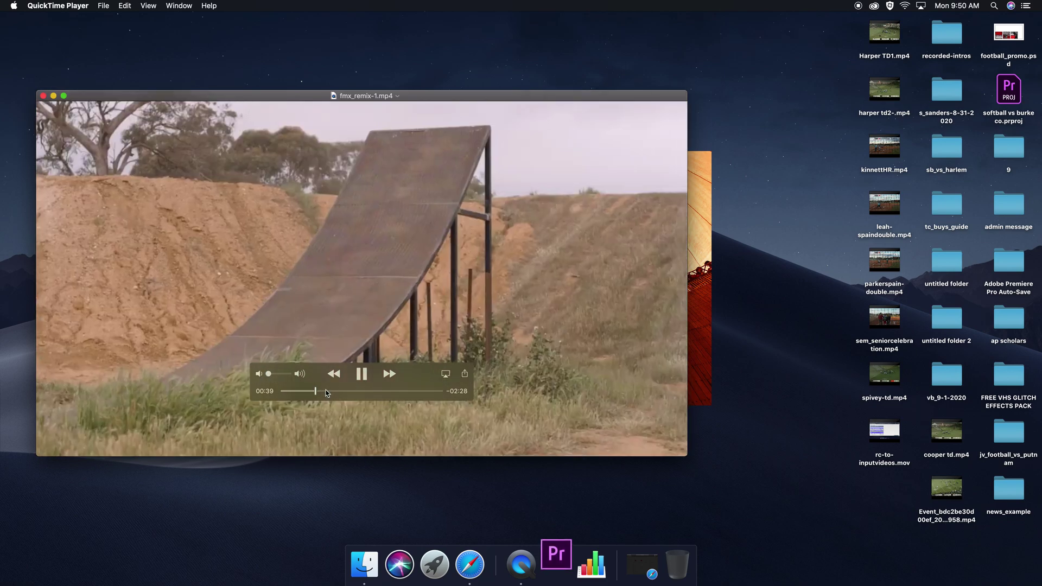
pyautogui.press('space')
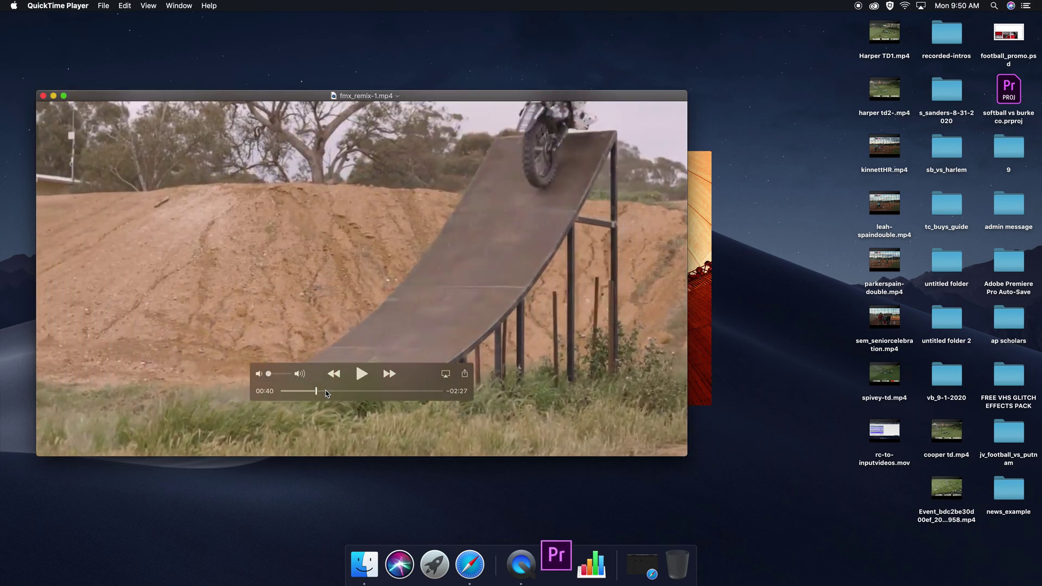
pyautogui.press('Right')
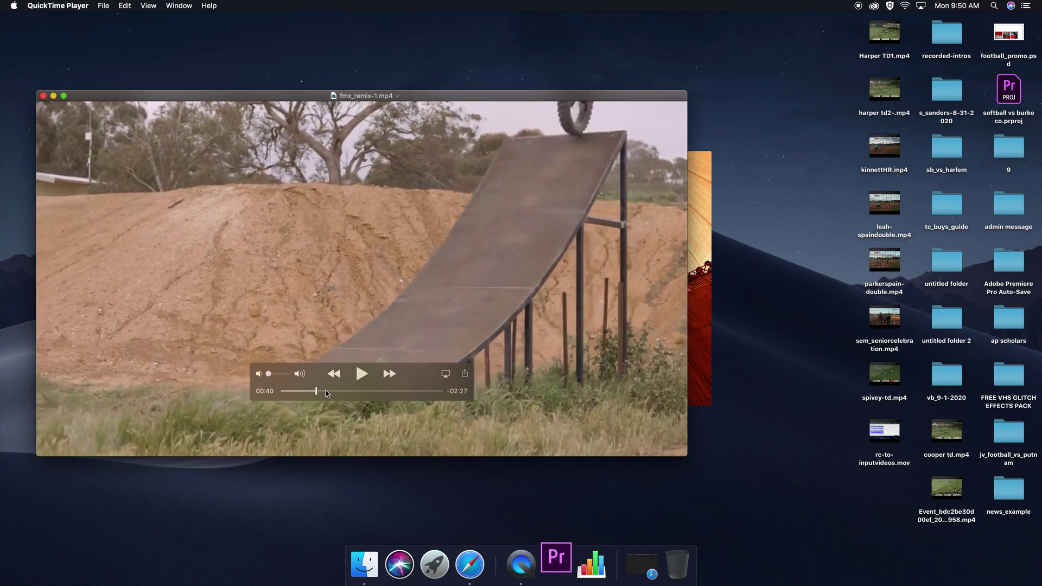
pyautogui.press('Right')
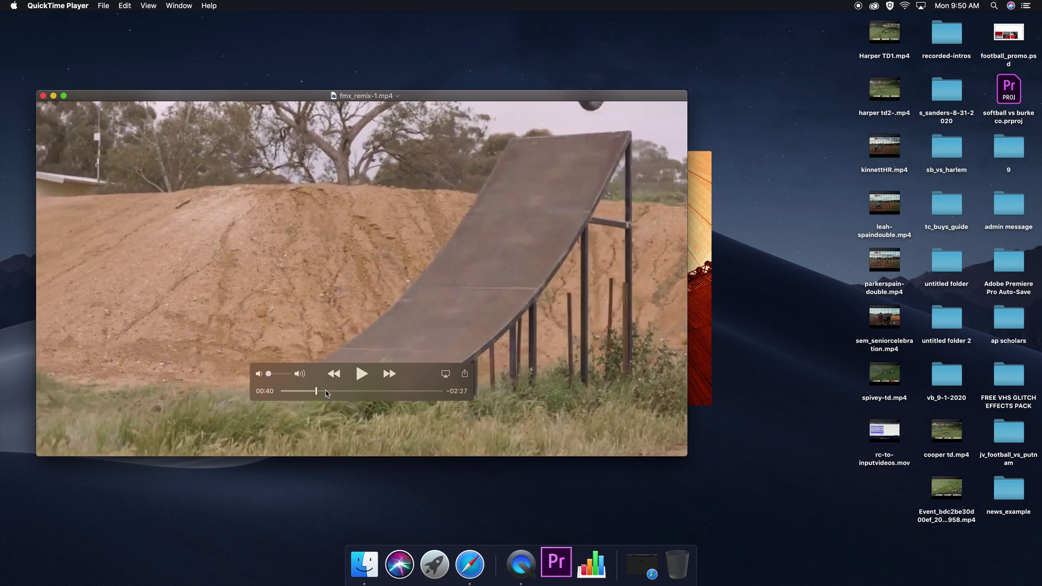
pyautogui.press('Left')
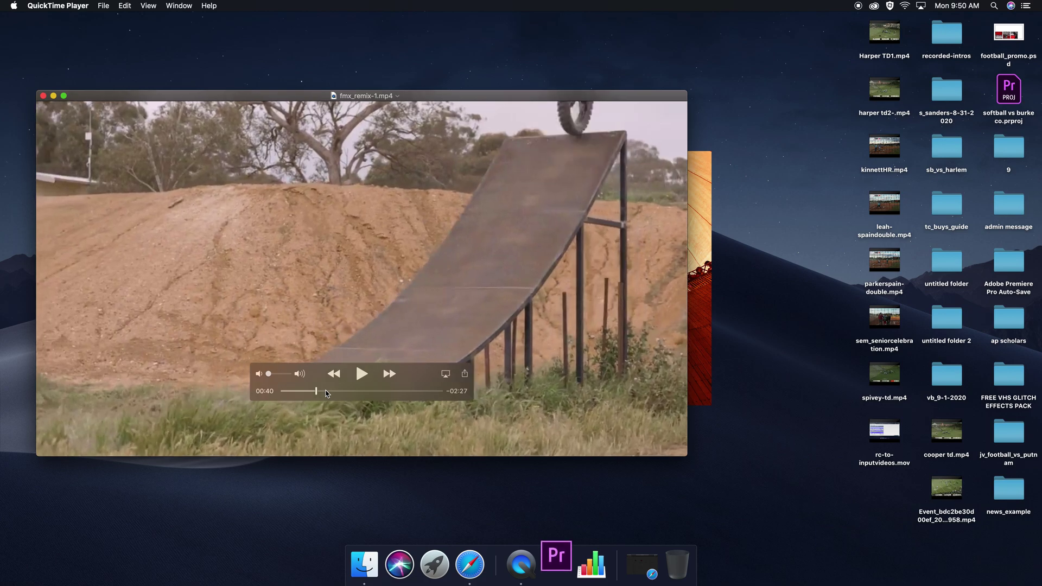
pyautogui.click(44, 96)
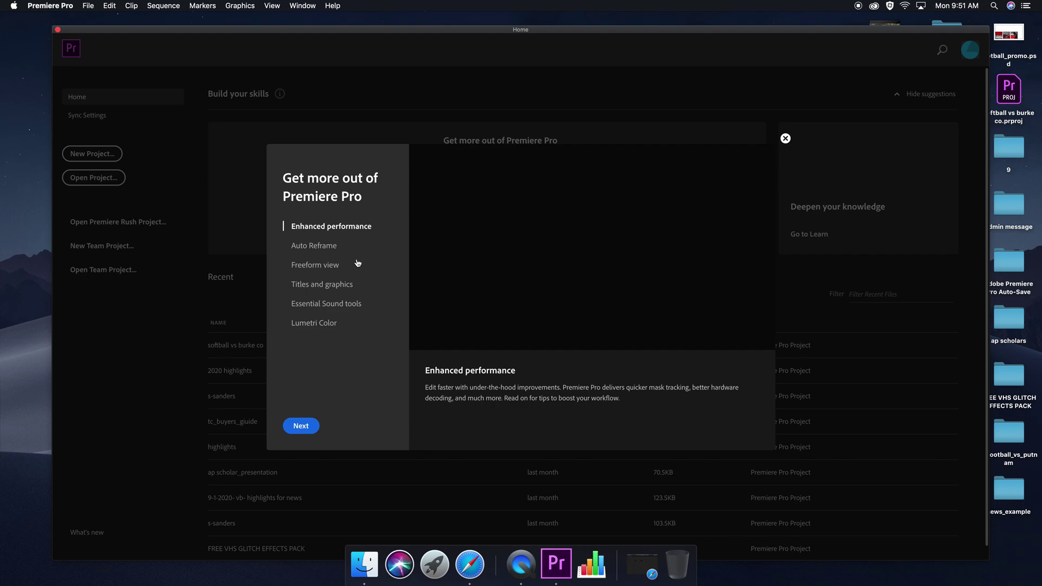
# Step: In Premiere Pro, dismiss the feature tour and create a new project named AVTF Premiere Lesson 1 on the Desktop
pyautogui.click(784, 138)
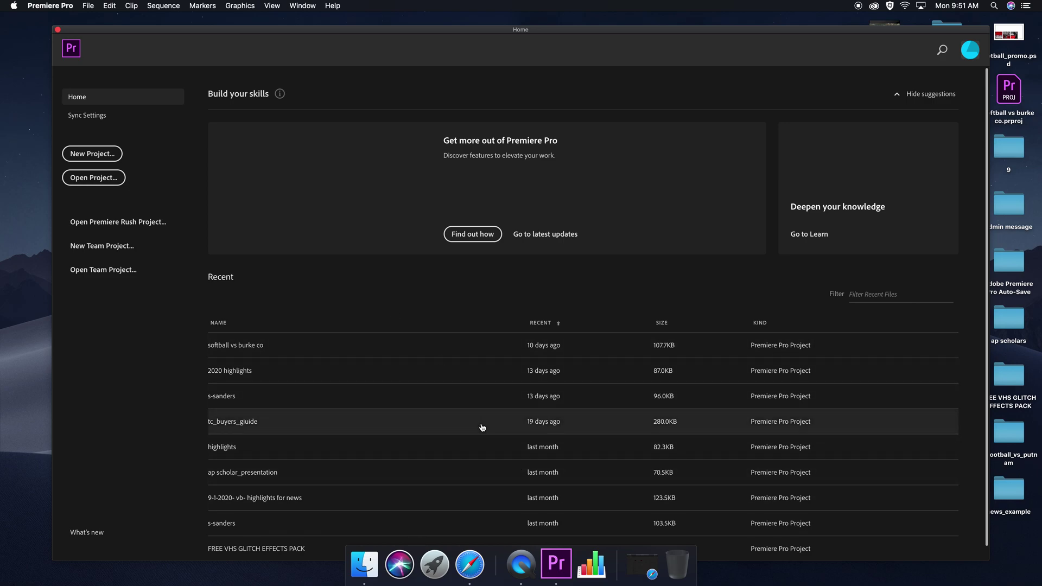
pyautogui.click(106, 154)
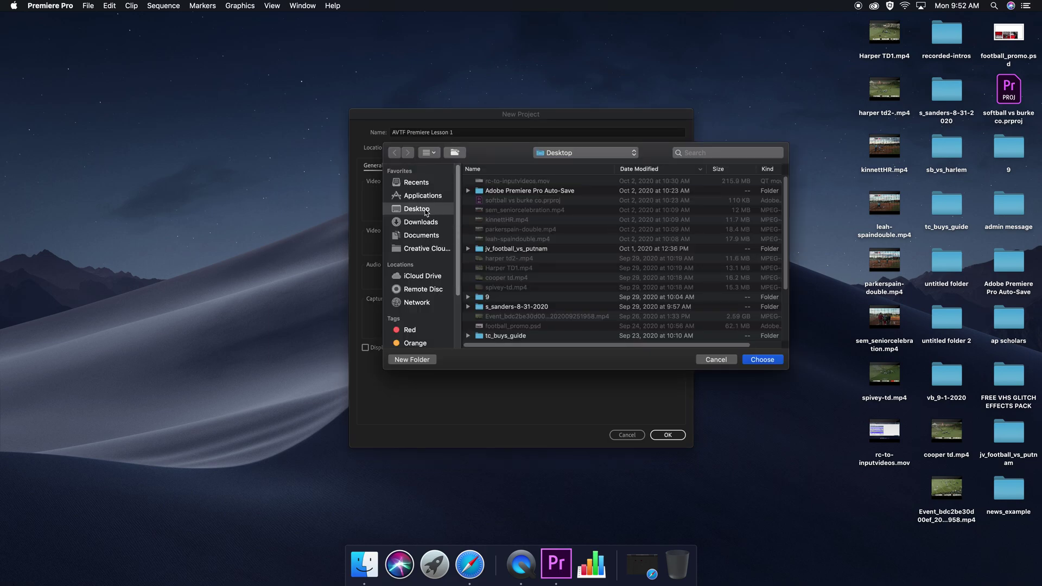
pyautogui.click(761, 359)
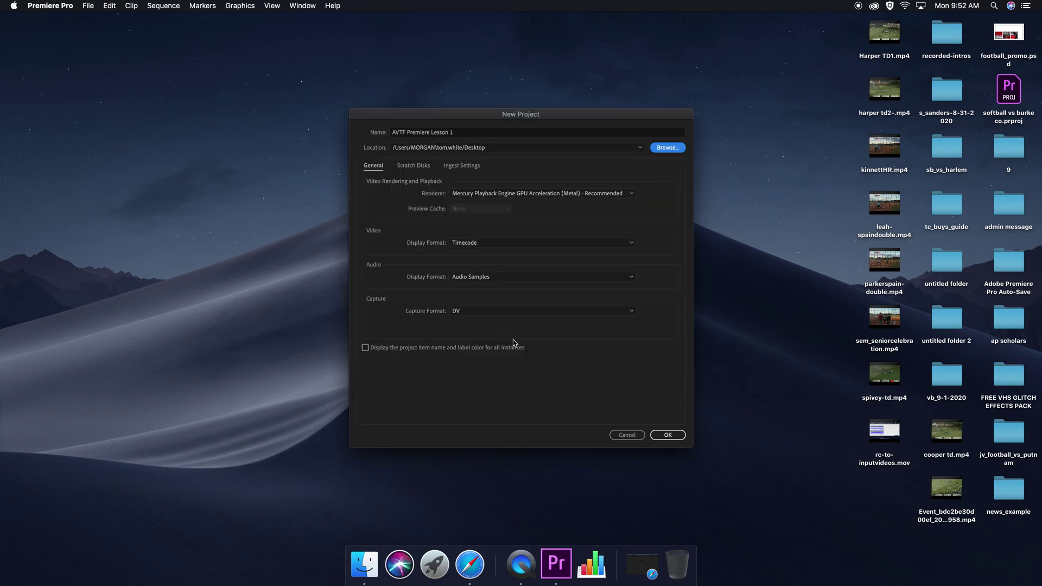
pyautogui.click(672, 435)
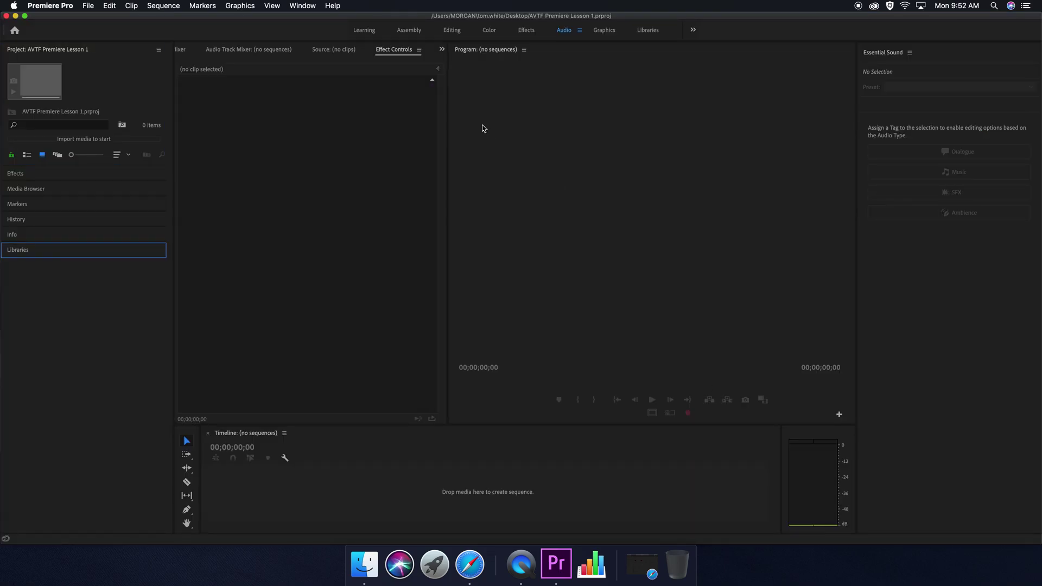
# Step: Compare the Assembly and Learning workspaces and settle on Assembly
pyautogui.click(416, 33)
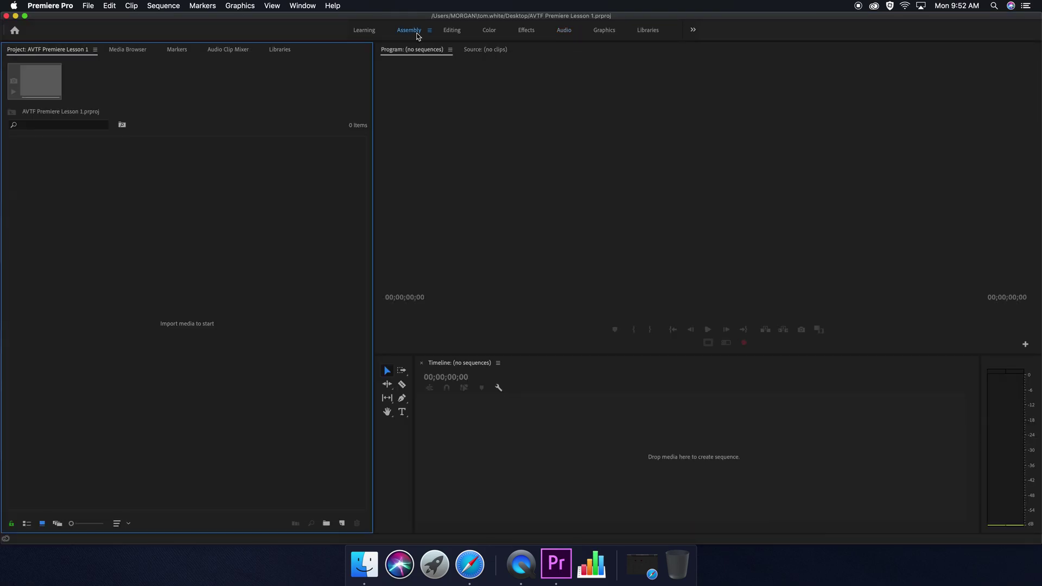
pyautogui.click(374, 32)
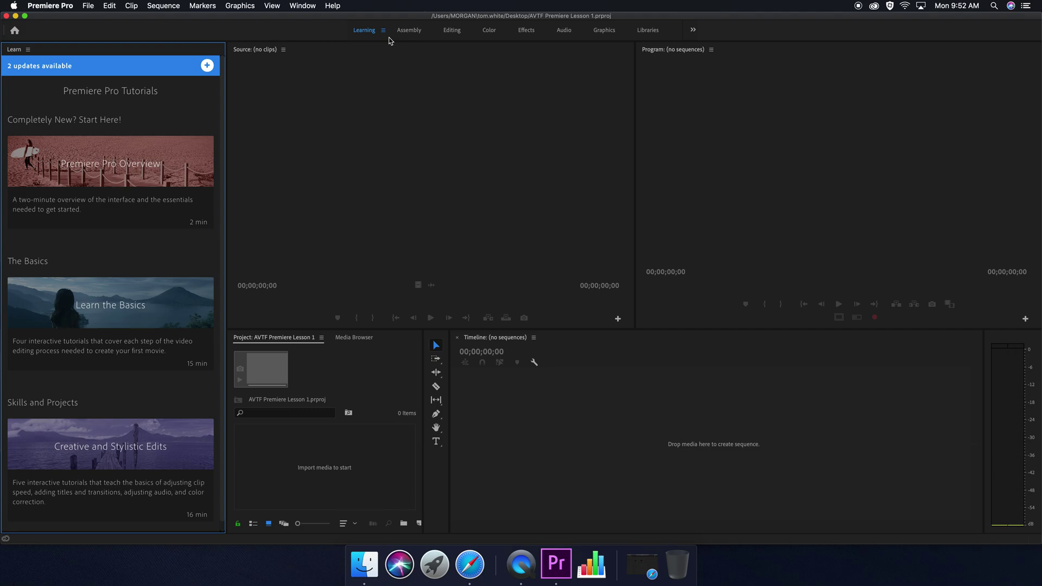
pyautogui.click(409, 31)
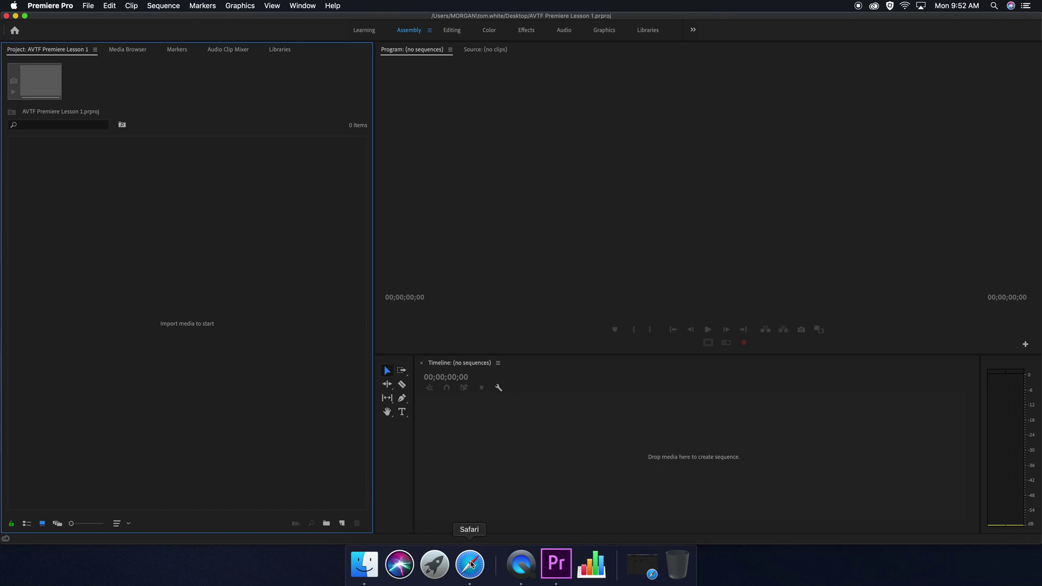
# Step: Import fmx_remix-1.mp4 from the Downloads folder into the project
pyautogui.doubleClick(234, 291)
pyautogui.click(451, 128)
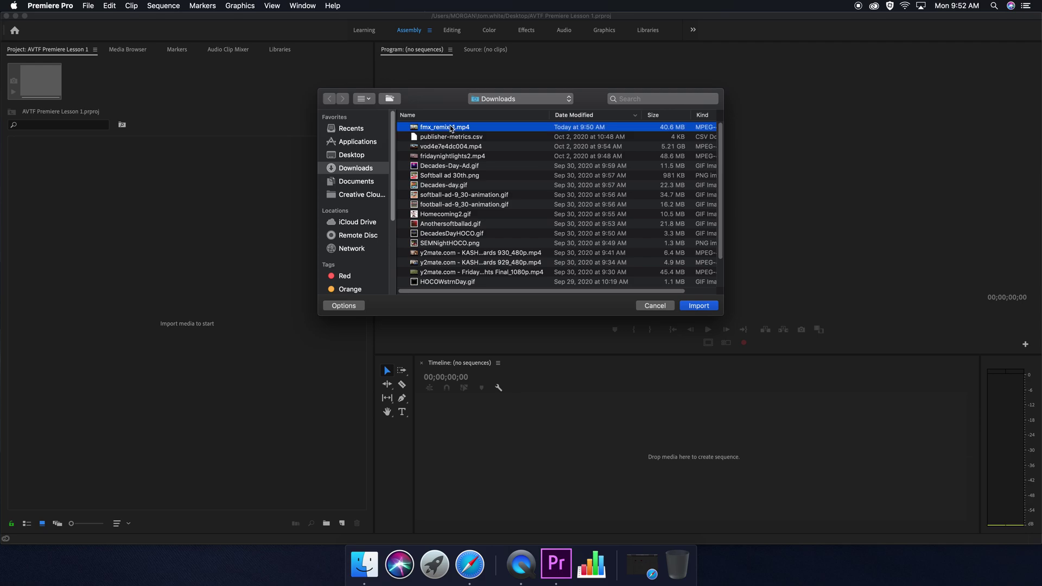
pyautogui.click(687, 306)
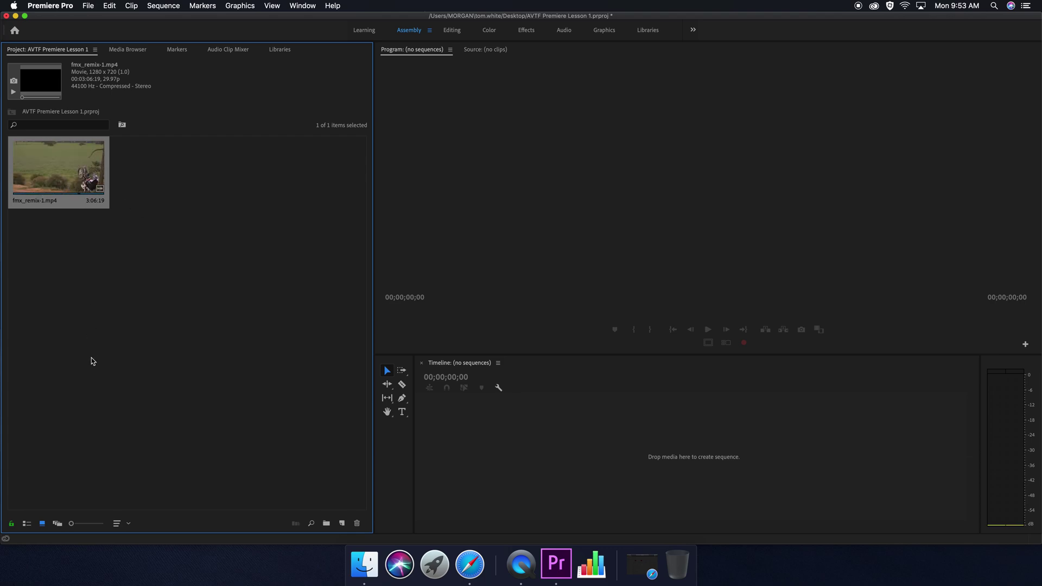
# Step: Show the project items in Freeform view and narrow the Project panel to enlarge the Program monitor and timeline
pyautogui.click(27, 523)
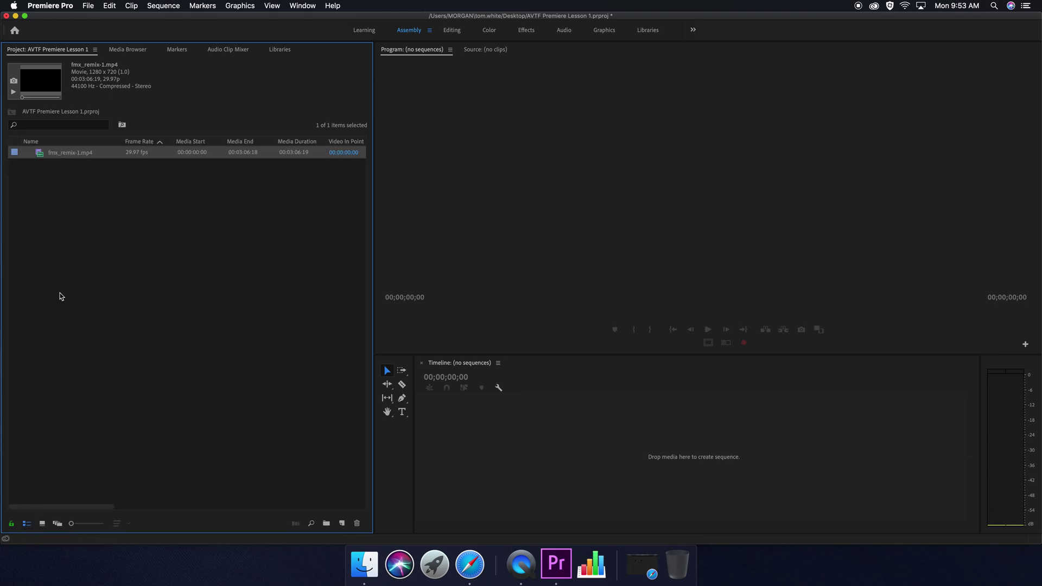
pyautogui.click(57, 523)
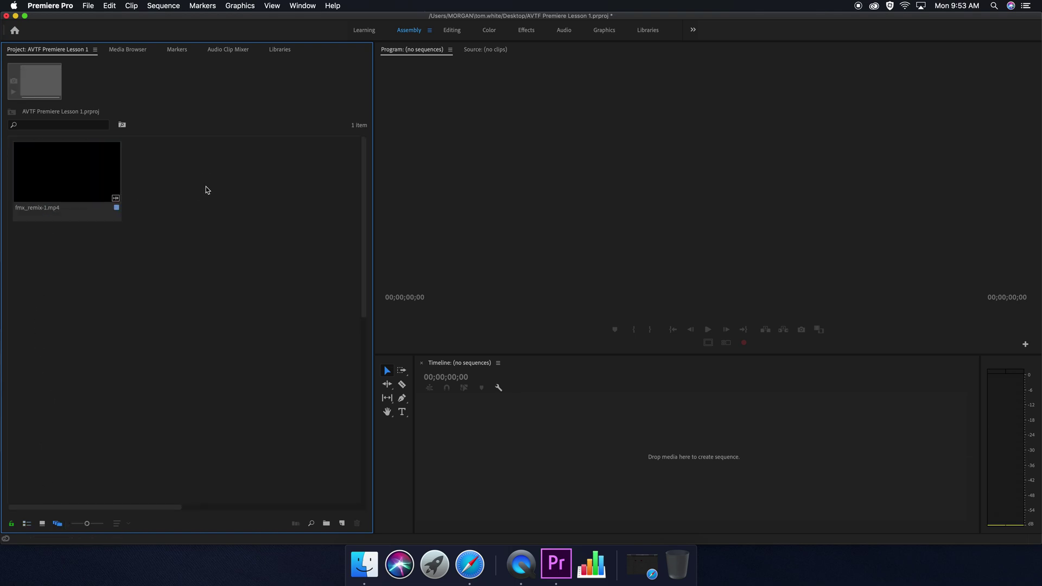
pyautogui.moveTo(339, 207); pyautogui.dragTo(176, 224)
pyautogui.moveTo(414, 380); pyautogui.dragTo(209, 406)
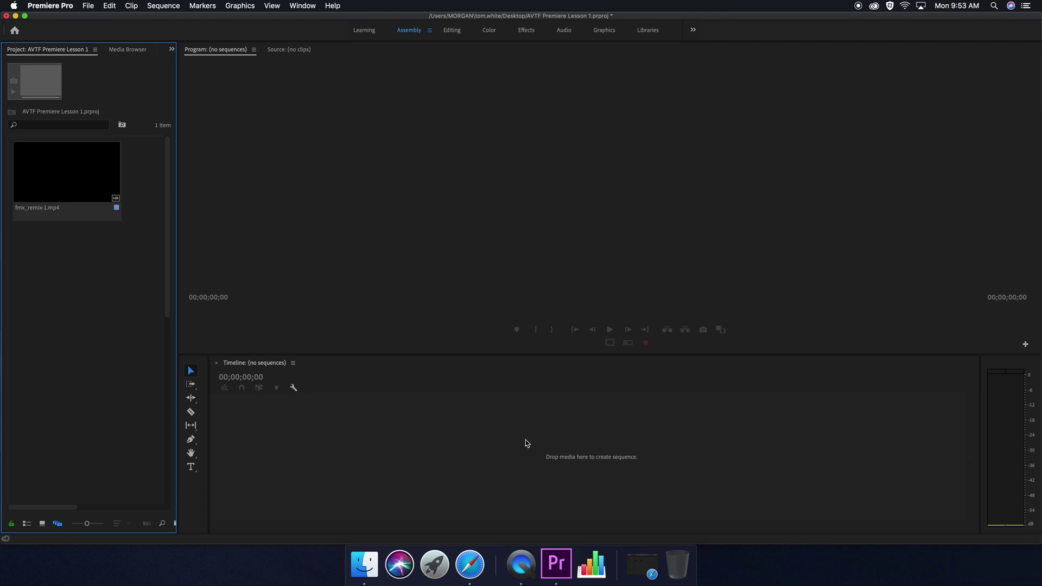
# Step: Create a sequence by placing fmx_remix-1.mp4 on the empty timeline, and widen the Project panel slightly
pyautogui.moveTo(66, 173); pyautogui.dragTo(382, 458)
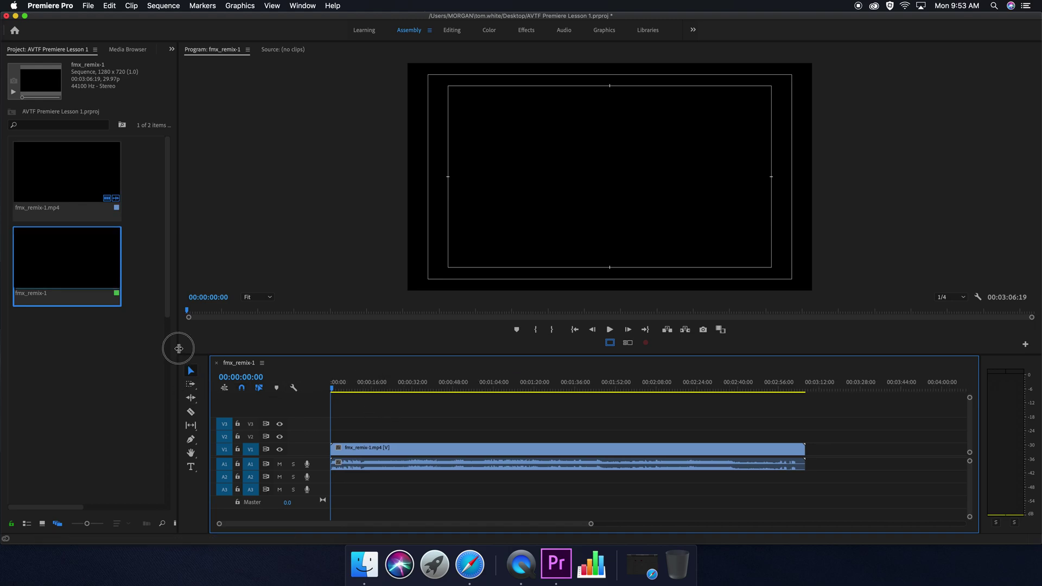
pyautogui.moveTo(180, 329); pyautogui.dragTo(215, 331)
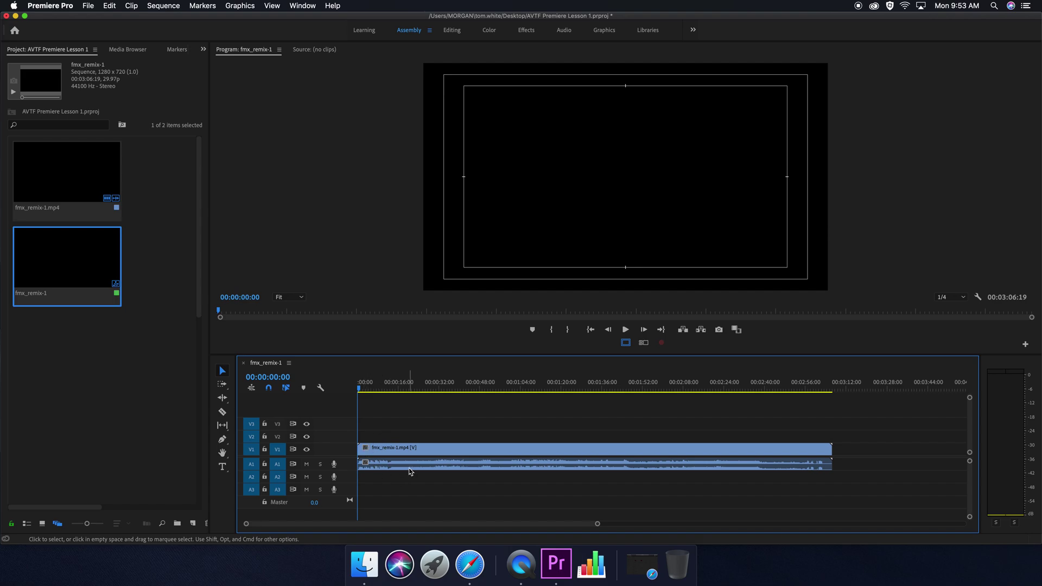
pyautogui.click(410, 450)
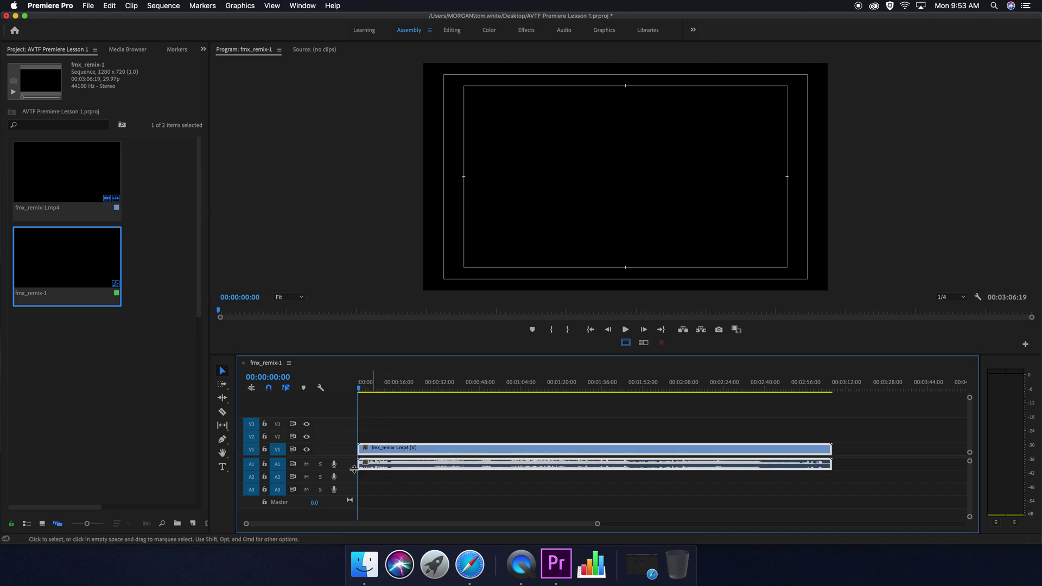
# Step: Scrub the playhead to about 00:00:29:23 and mute audio track A1
pyautogui.click(360, 396)
pyautogui.moveTo(359, 389); pyautogui.dragTo(433, 399)
pyautogui.click(307, 464)
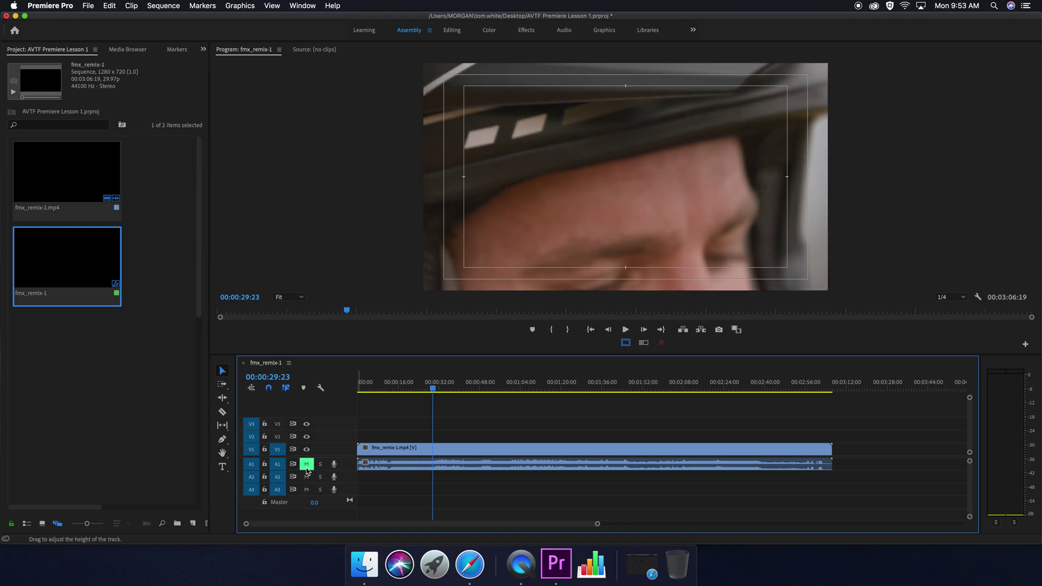
# Step: Return the playhead to the start of the sequence and play it to 00:00:39:14, where the rider climbs the ramp
pyautogui.click(383, 395)
pyautogui.moveTo(384, 395); pyautogui.dragTo(359, 401)
pyautogui.press('space')
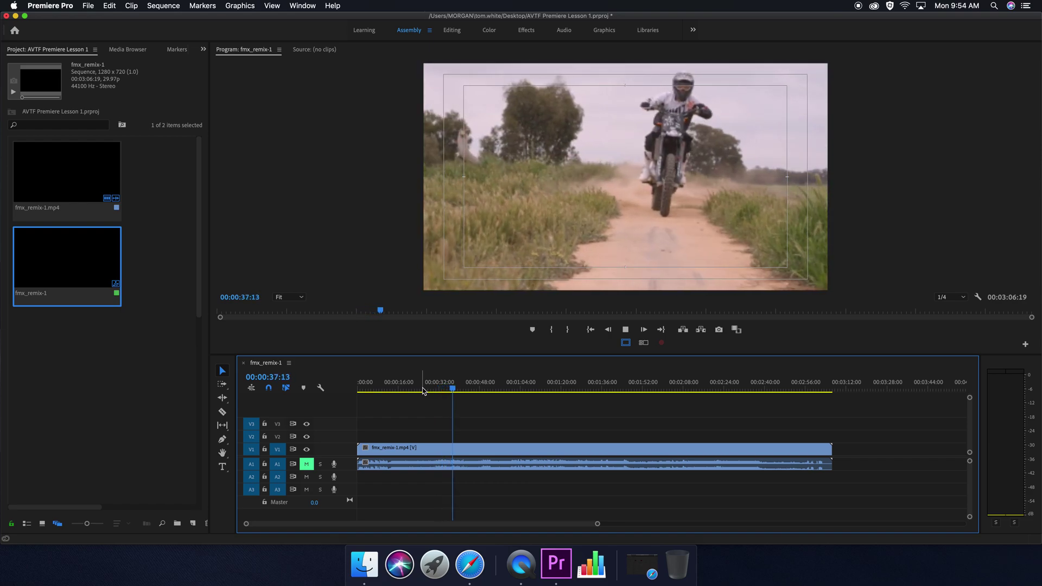
pyautogui.press('space')
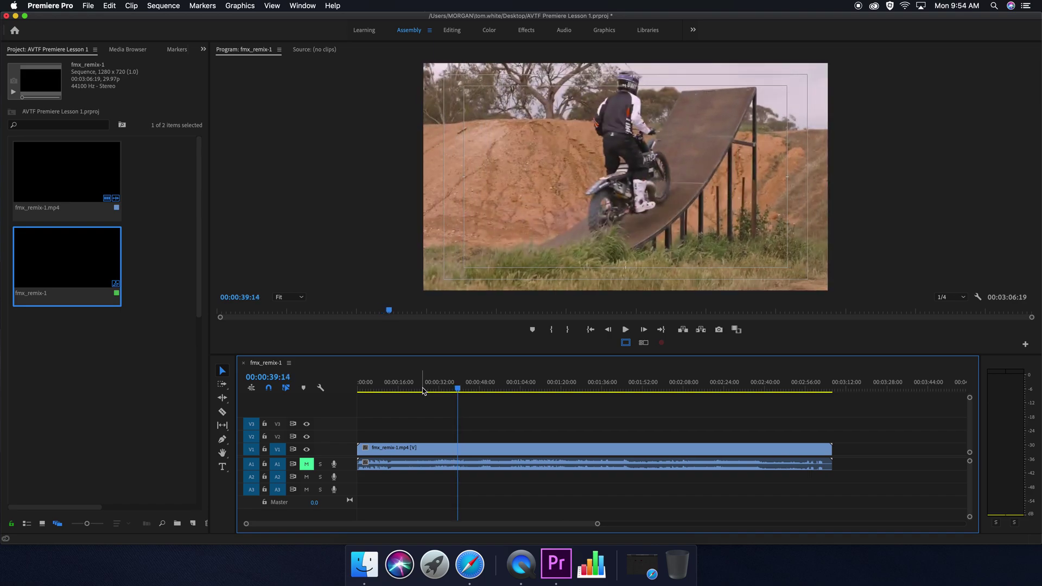
# Step: Advance the playhead frame by frame to 00:00:39:26, as the bike's wheel leaves the ramp
pyautogui.press('Right')
pyautogui.press('Right')
pyautogui.press('Right')
pyautogui.press('Right')
pyautogui.press('Right')
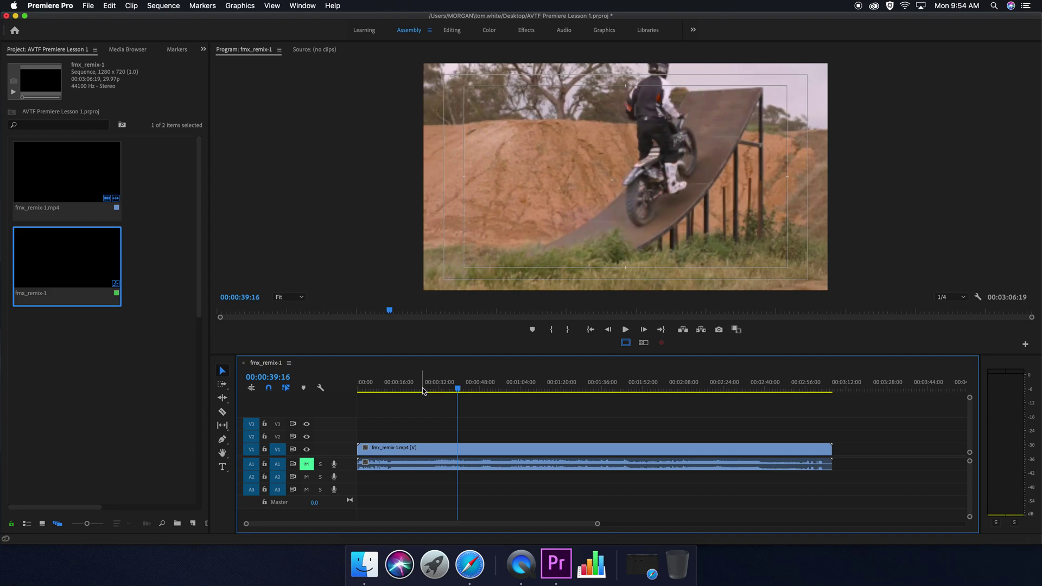
pyautogui.press('Right')
pyautogui.press('Right')
pyautogui.press('Right')
pyautogui.press('Right')
pyautogui.press('Right')
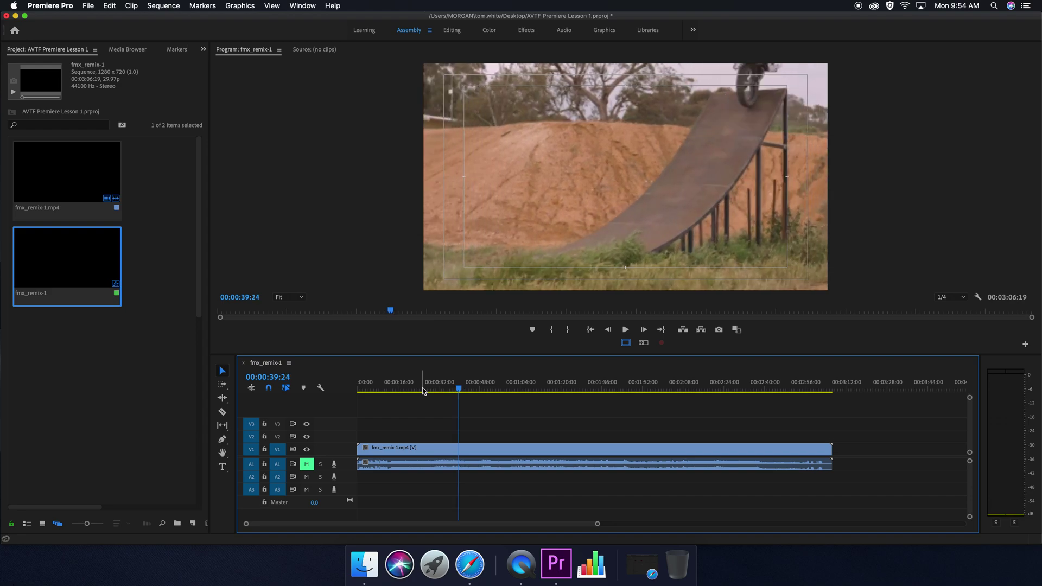
pyautogui.press('Right')
pyautogui.press('Right')
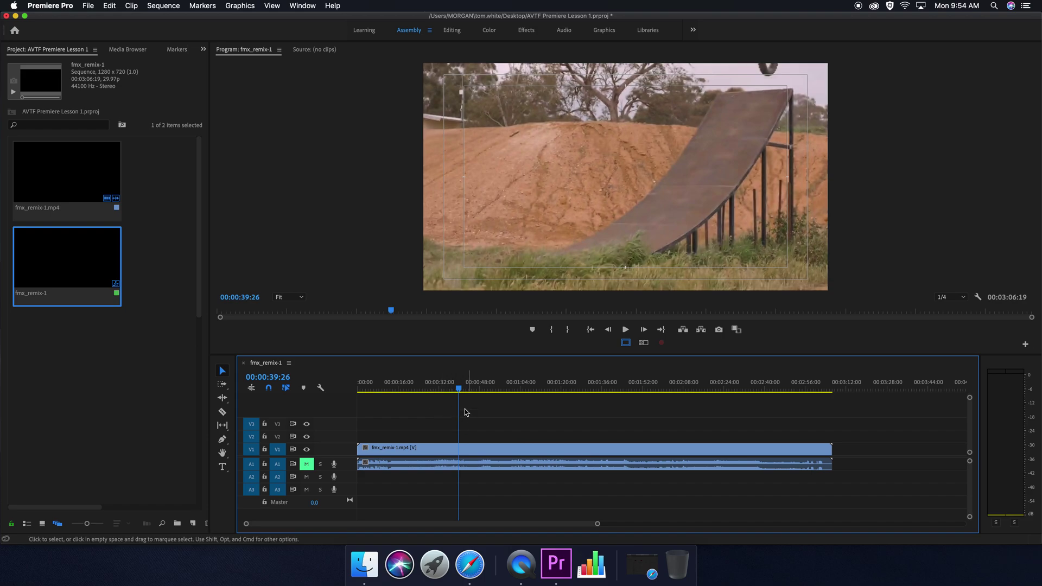
# Step: Split the fmx_remix-1.mp4 clip at 00:00:39:26 with the Razor tool and move the playhead to 00:00:33:12
pyautogui.press('c')
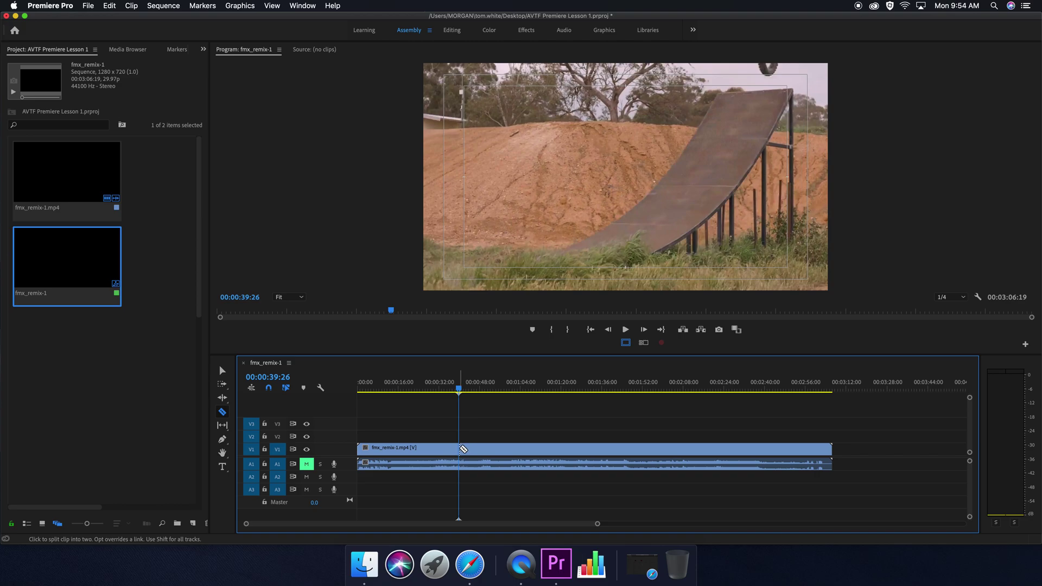
pyautogui.click(460, 448)
pyautogui.press('v')
pyautogui.moveTo(598, 524); pyautogui.dragTo(441, 524)
pyautogui.click(582, 384)
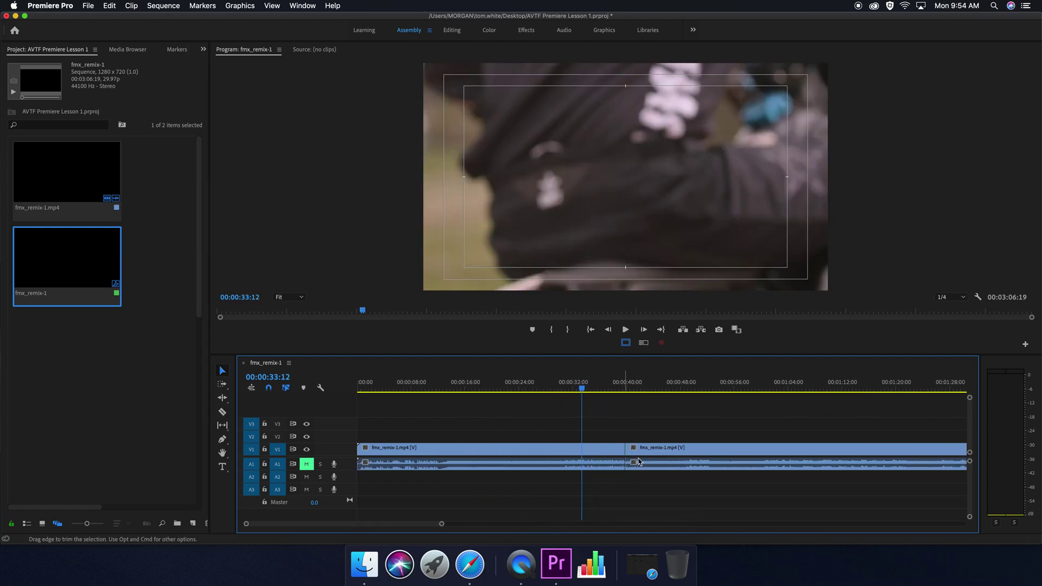
# Step: Delete the footage before the cut and close the empty gap at the start of the sequence
pyautogui.click(599, 452)
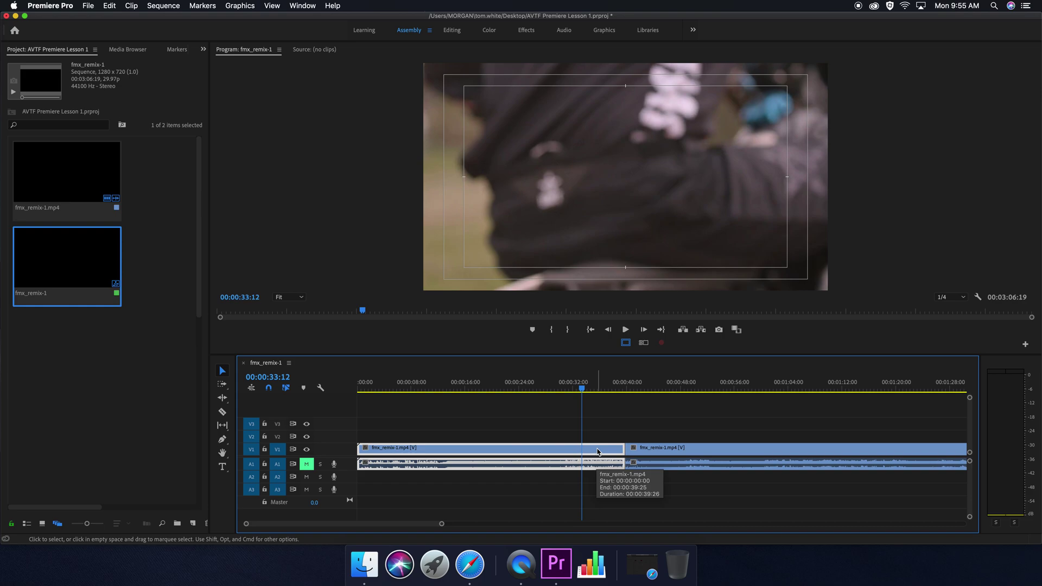
pyautogui.press('Delete')
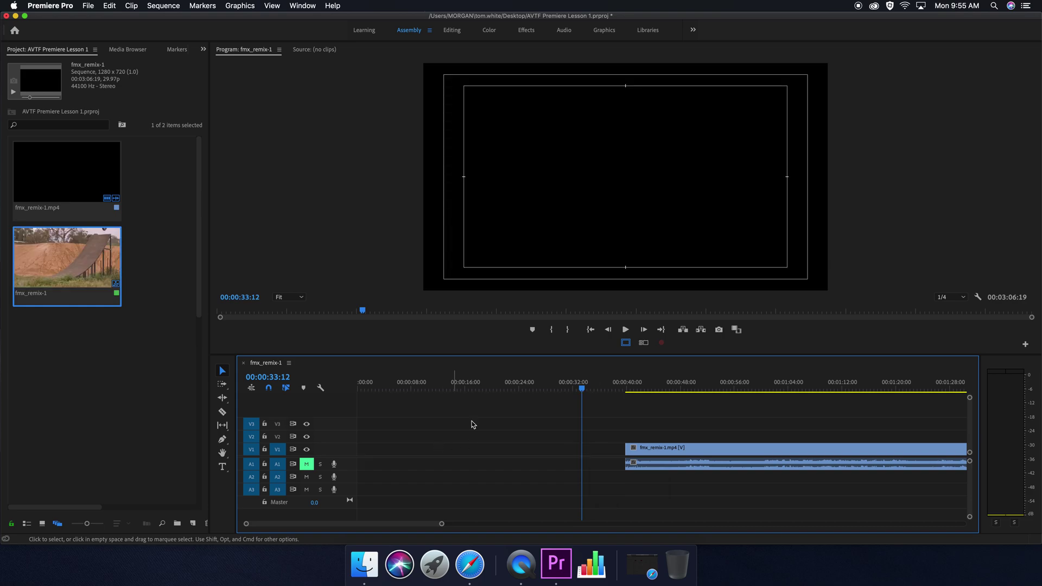
pyautogui.moveTo(503, 386); pyautogui.dragTo(556, 386)
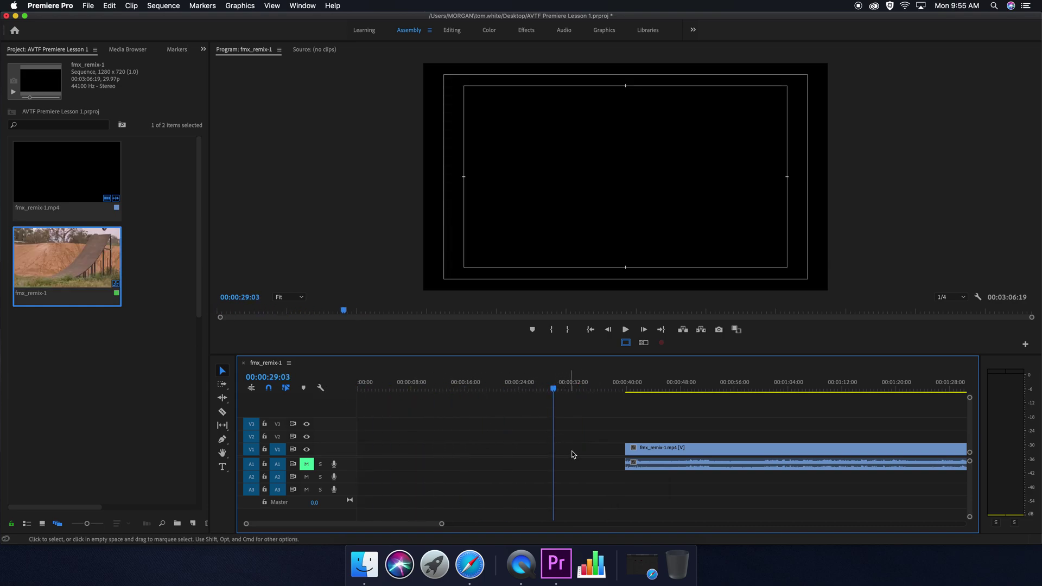
pyautogui.click(573, 452)
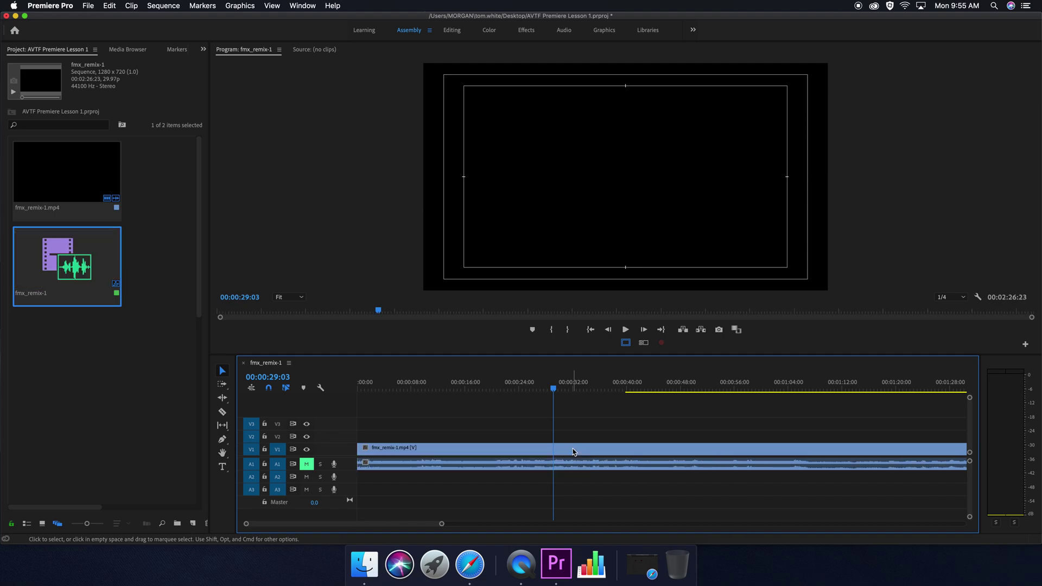
pyautogui.press('Delete')
# Step: Play the sequence from the start and examine the rider's takeoff frame by frame around 00:00:00:05
pyautogui.click(335, 389)
pyautogui.press('Home')
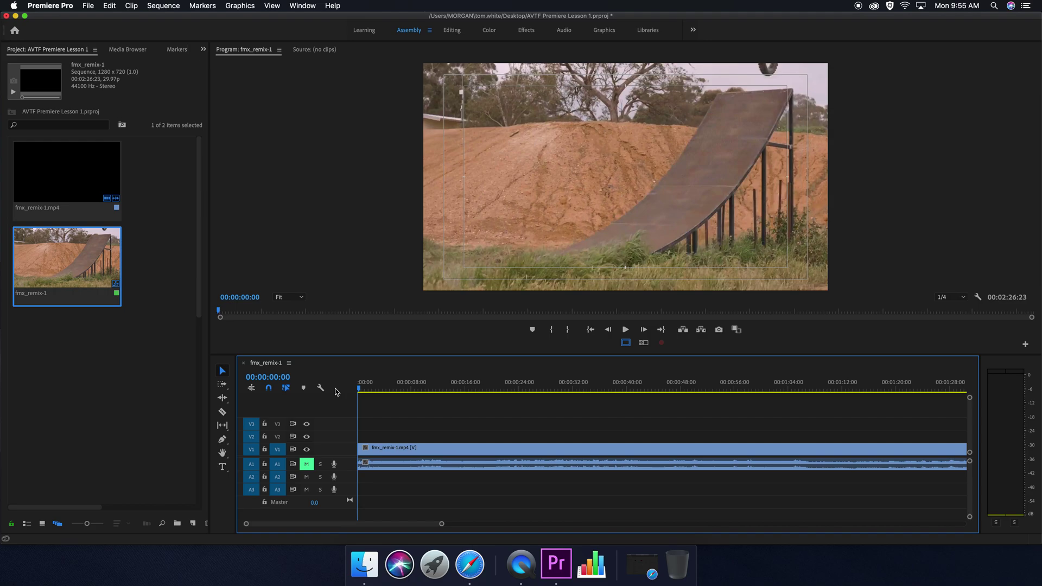
pyautogui.press('space')
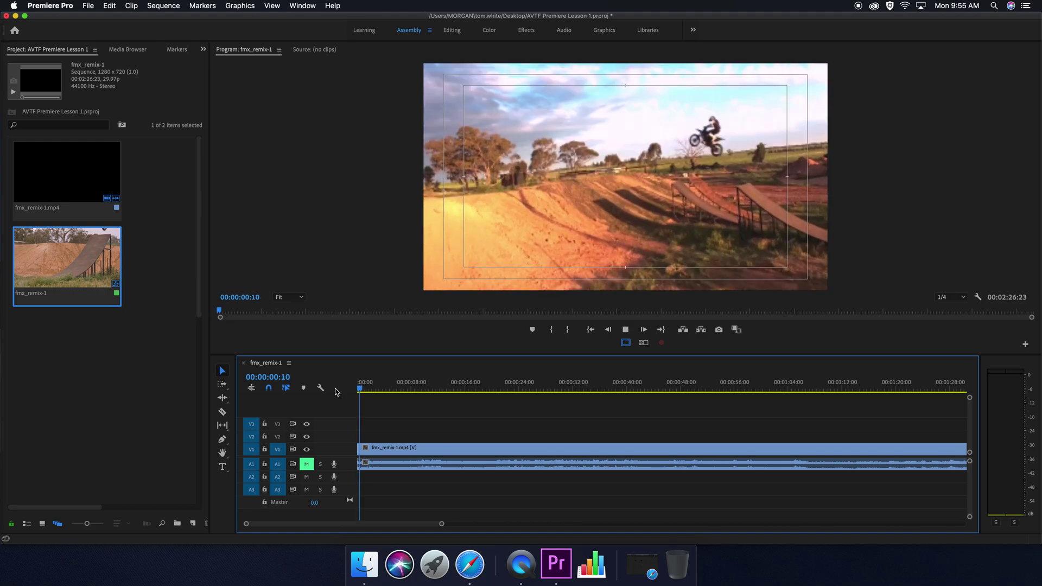
pyautogui.press('space')
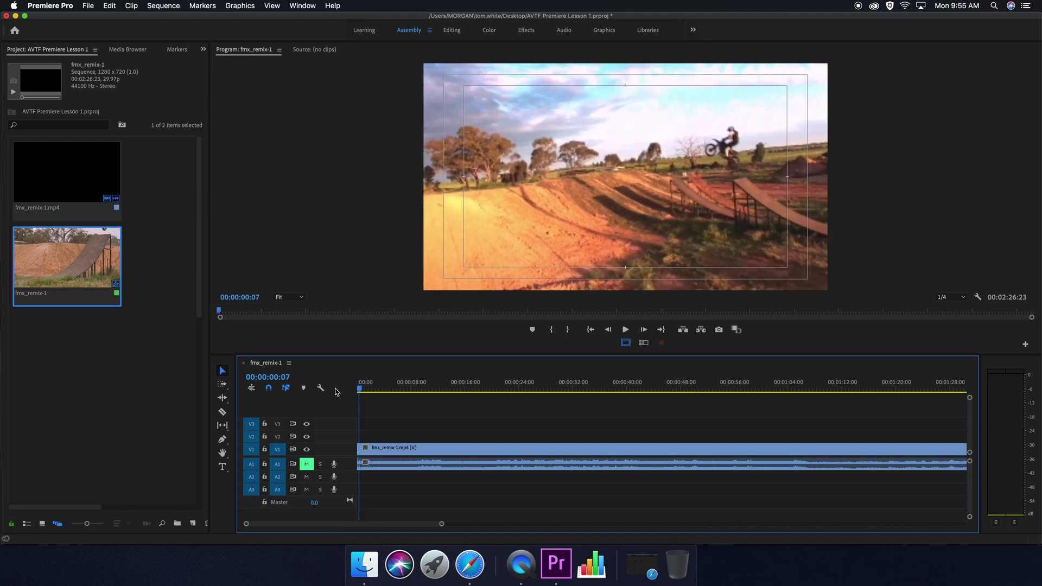
pyautogui.press('Left')
pyautogui.press('Left')
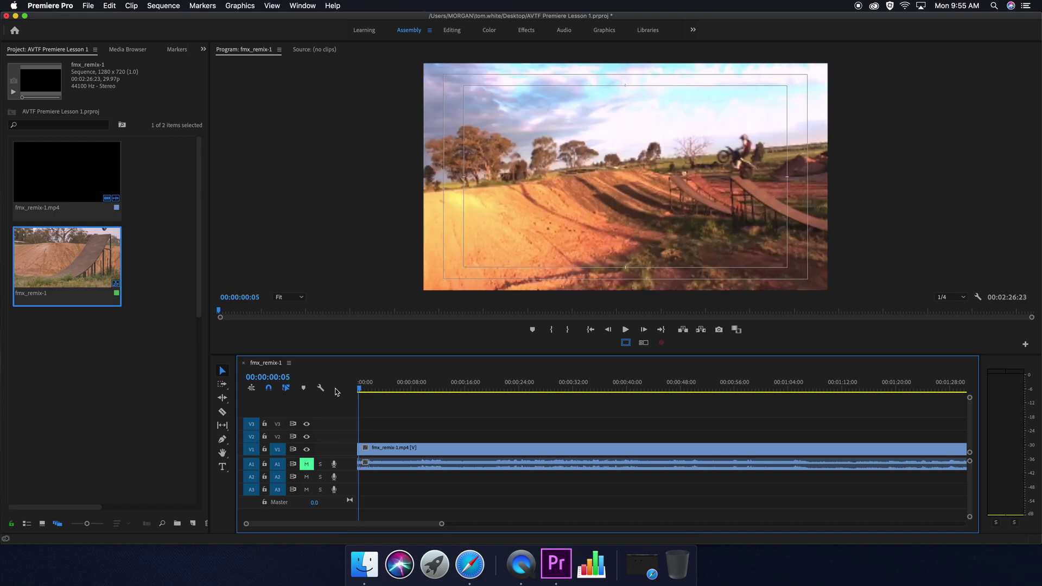
pyautogui.press('Right')
pyautogui.press('Left')
pyautogui.press('Right')
pyautogui.press('Left')
pyautogui.press('Right')
# Step: Play on to the end of the first run of jumps and split the clip at 00:00:09:04, where the ground riding shot starts
pyautogui.press('space')
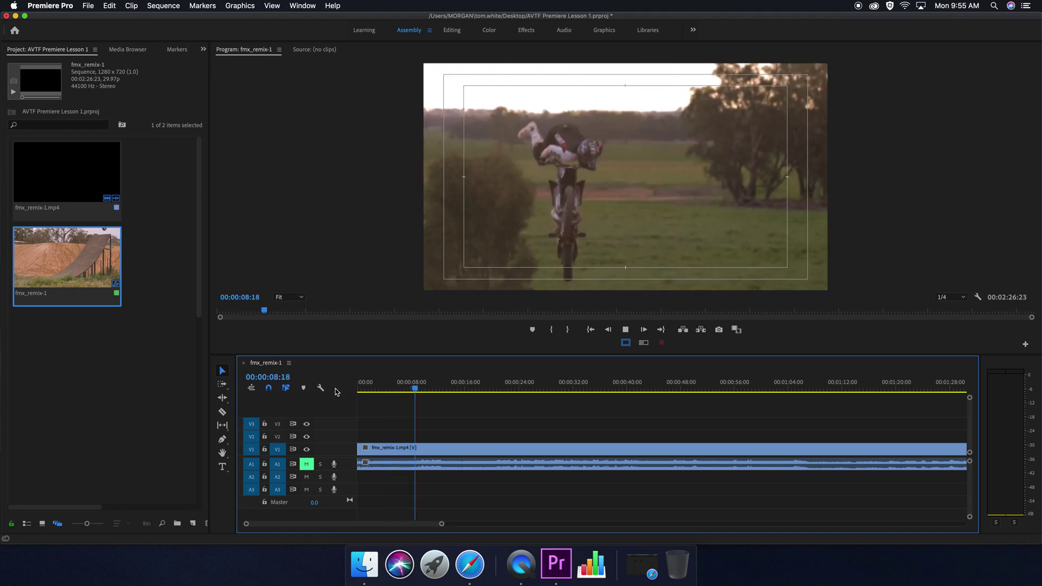
pyautogui.press('space')
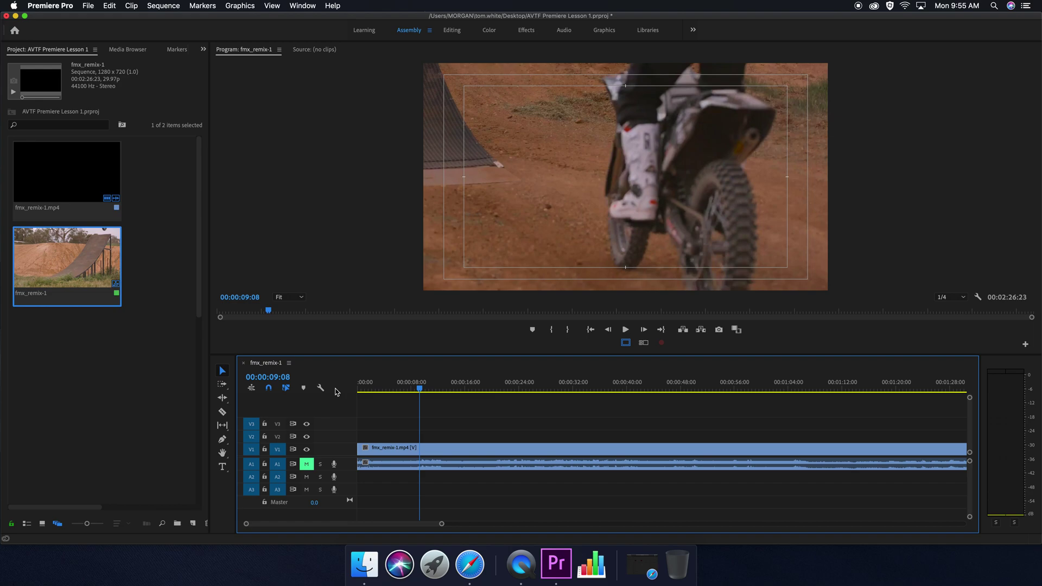
pyautogui.press('Left')
pyautogui.press('Left')
pyautogui.press('Left')
pyautogui.press('Left')
pyautogui.press('Left')
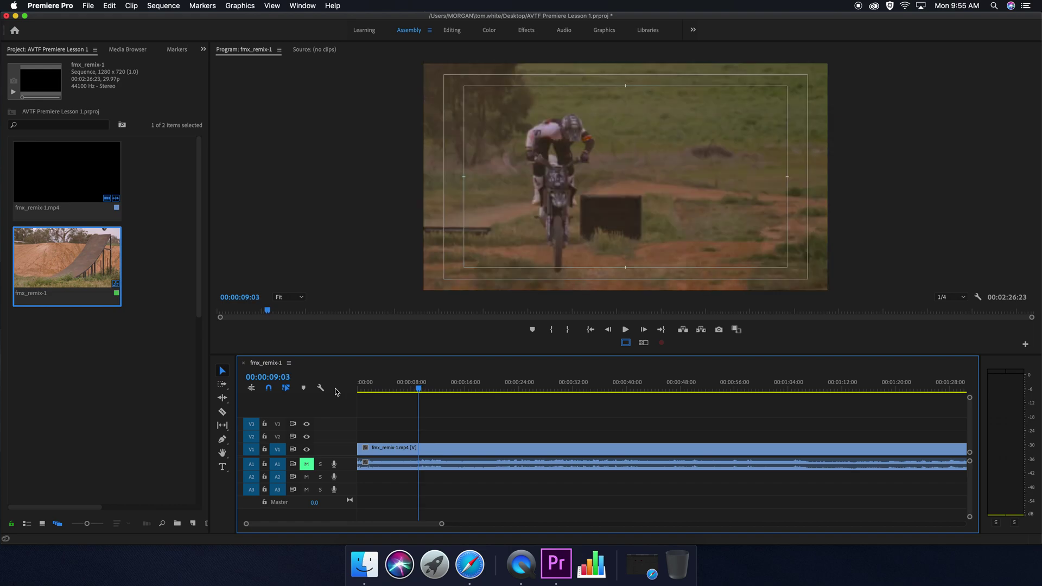
pyautogui.press('Right')
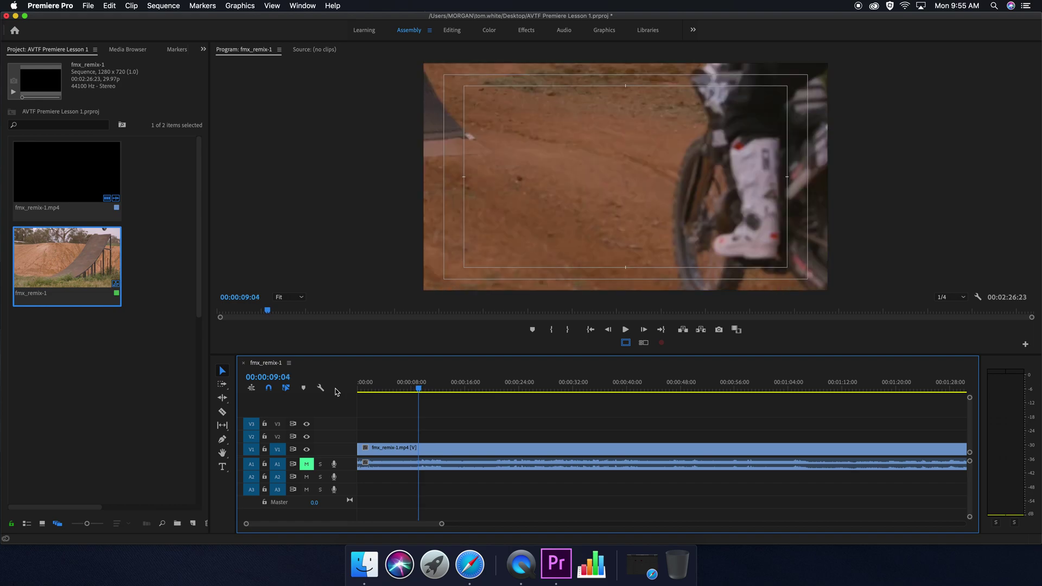
pyautogui.press('c')
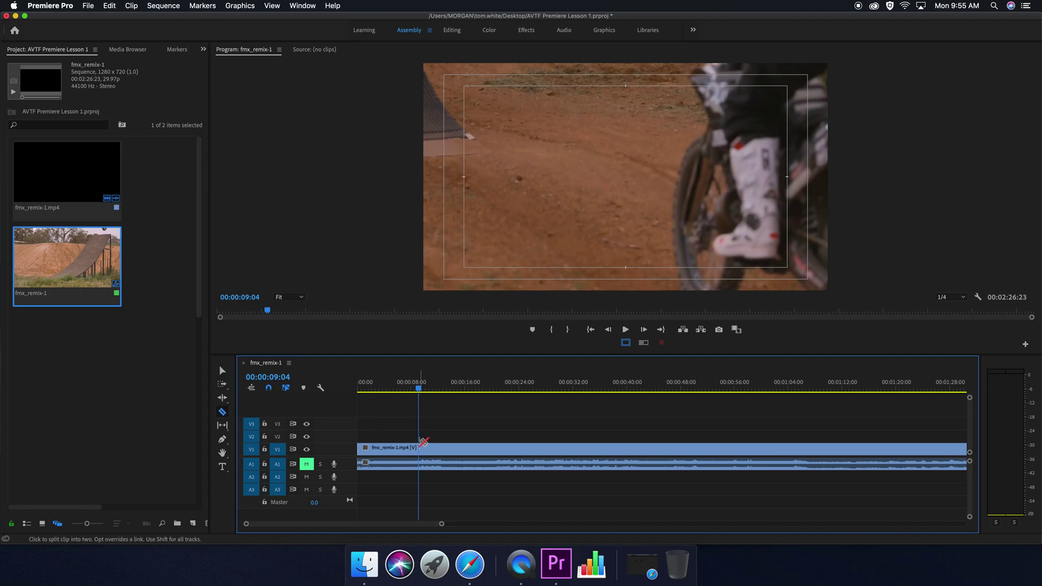
pyautogui.click(423, 449)
# Step: Find the frame where the bike is clear of the ramp and split the clip at 00:00:10:04
pyautogui.press('space')
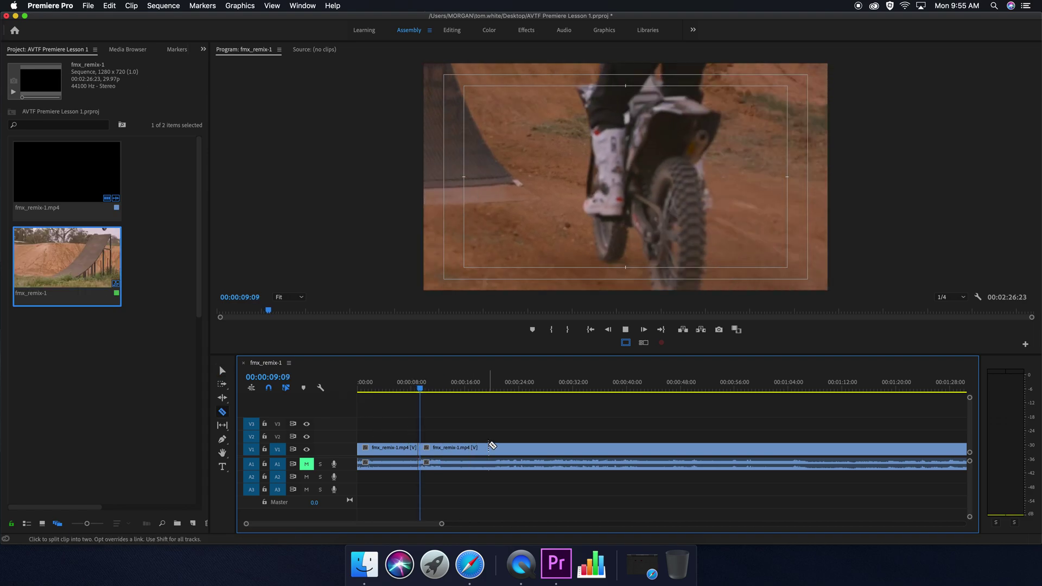
pyautogui.press('space')
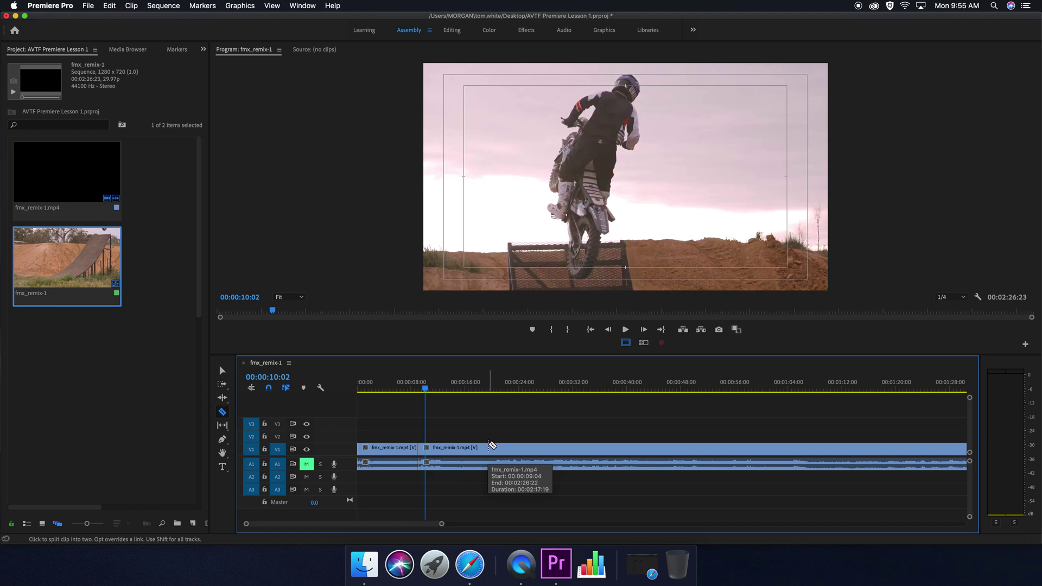
pyautogui.press('Right')
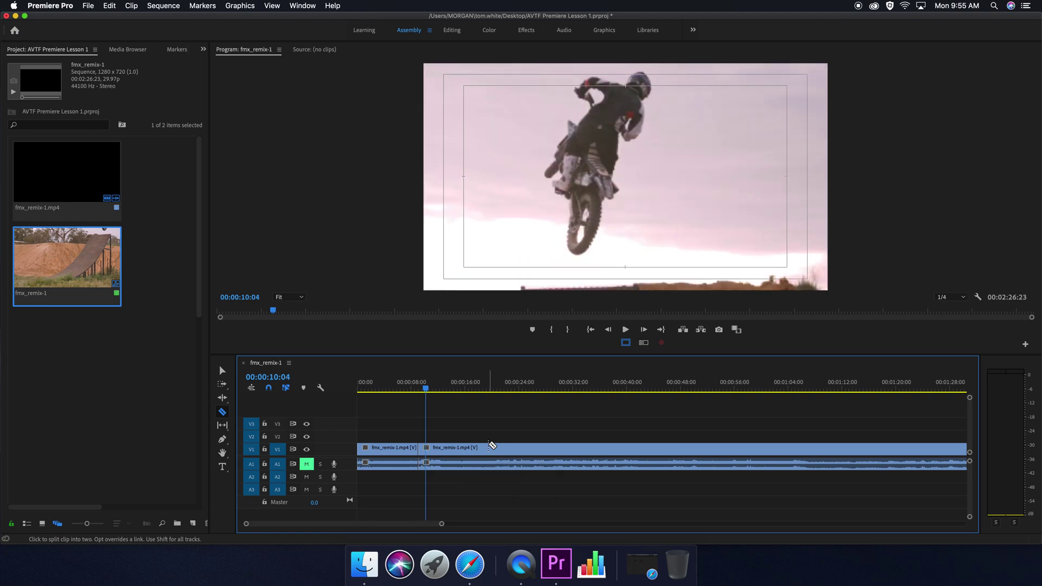
pyautogui.press('Left')
pyautogui.press('Right')
pyautogui.click(428, 449)
pyautogui.press('v')
# Step: Remove the short ground riding segment between the two cuts and close the gap it leaves
pyautogui.click(403, 391)
pyautogui.moveTo(403, 390); pyautogui.dragTo(402, 390)
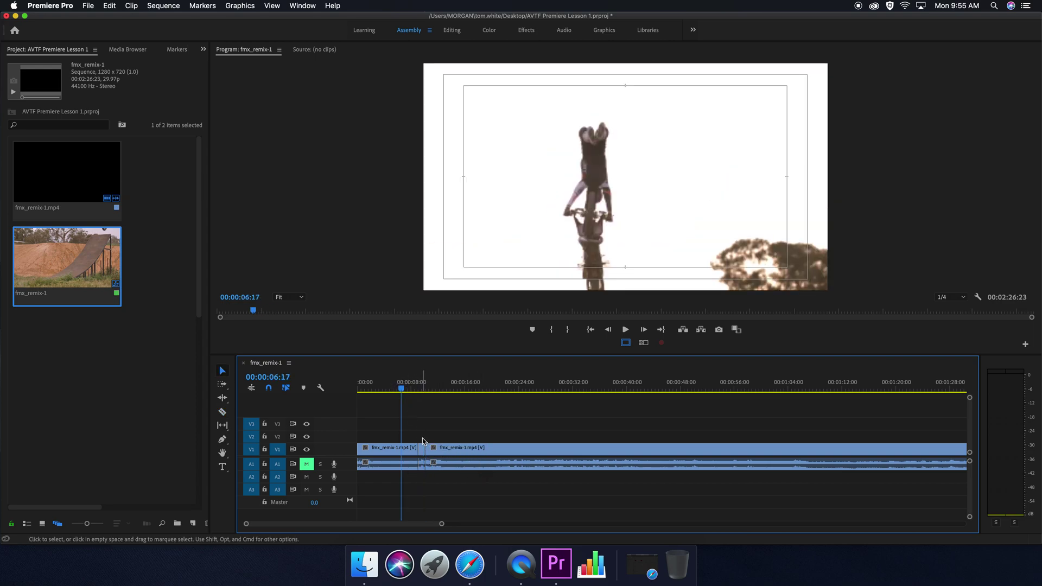
pyautogui.click(422, 454)
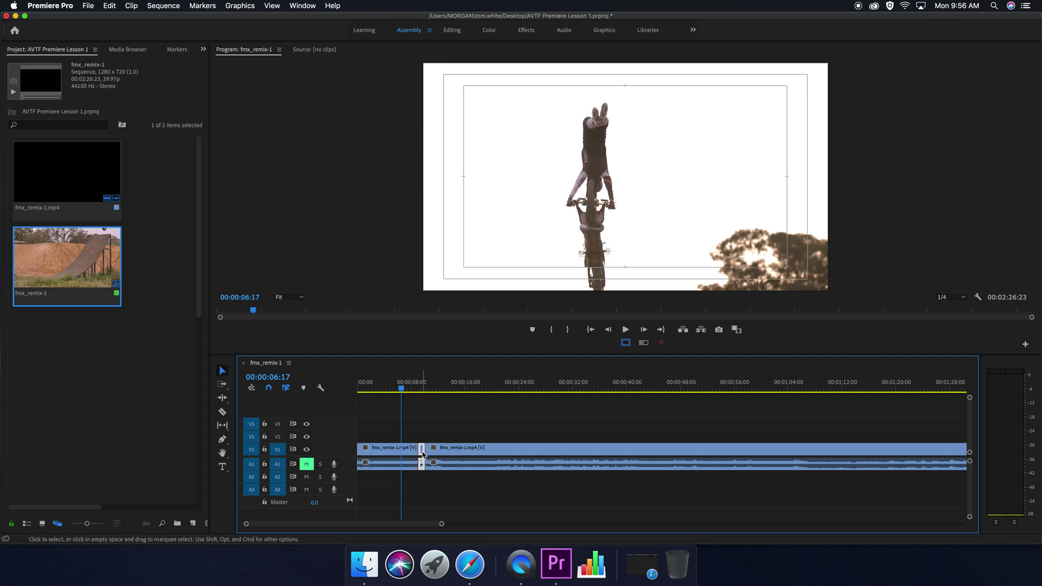
pyautogui.press('Delete')
pyautogui.press('Delete')
# Step: Play past the next takeoff, step back to 00:00:10:06 and split the clip where the rider is still behind the ramp
pyautogui.press('space')
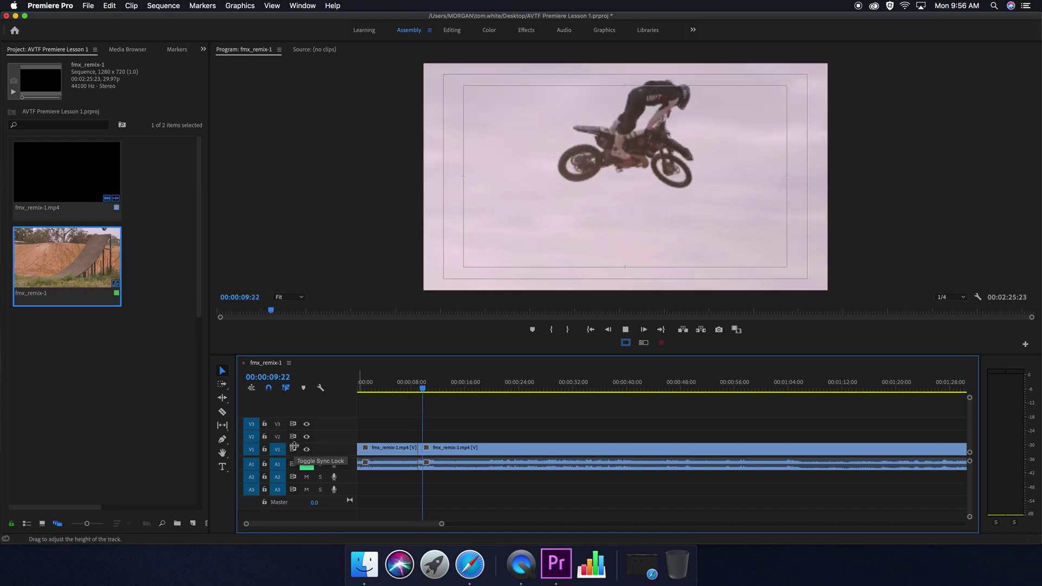
pyautogui.press('space')
pyautogui.press('Left')
pyautogui.press('Left')
pyautogui.press('Left')
pyautogui.press('Left')
pyautogui.press('Left')
pyautogui.press('Left')
pyautogui.press('Left')
pyautogui.press('Left')
pyautogui.press('Left')
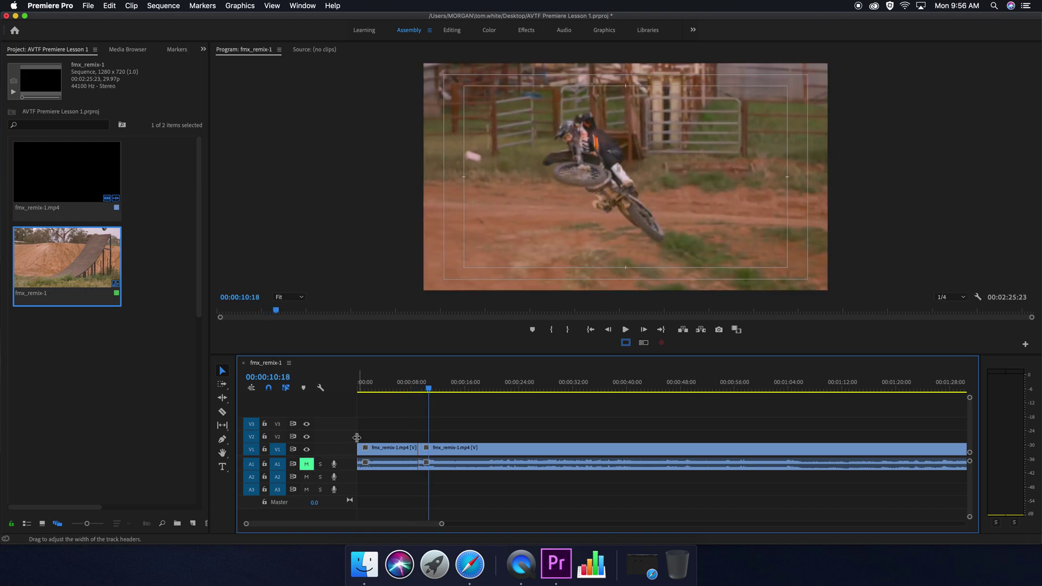
pyautogui.press('Left')
pyautogui.press('Left')
pyautogui.press('Left')
pyautogui.press('Left')
pyautogui.press('Left')
pyautogui.press('Left')
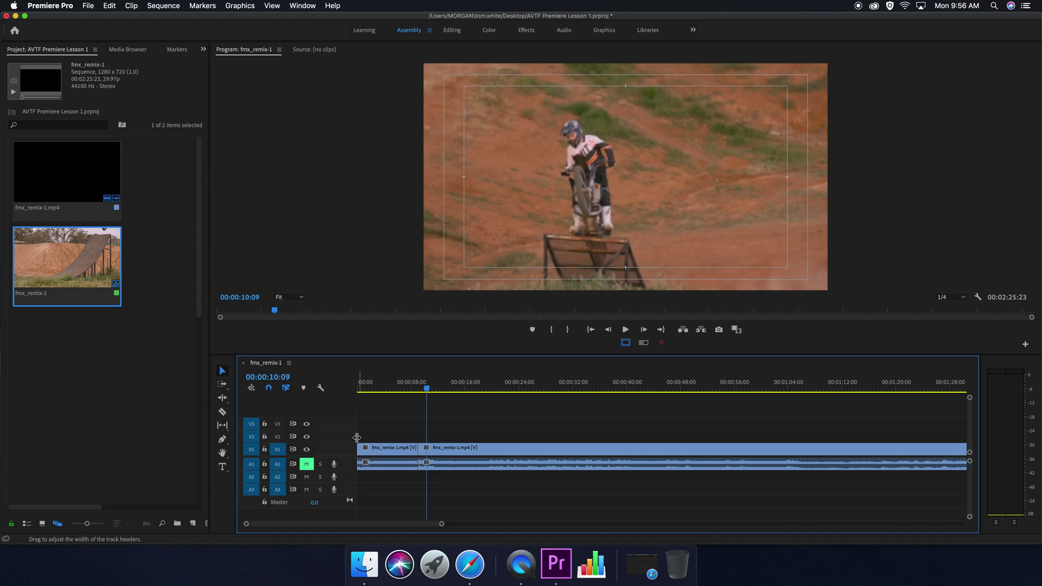
pyautogui.press('Right')
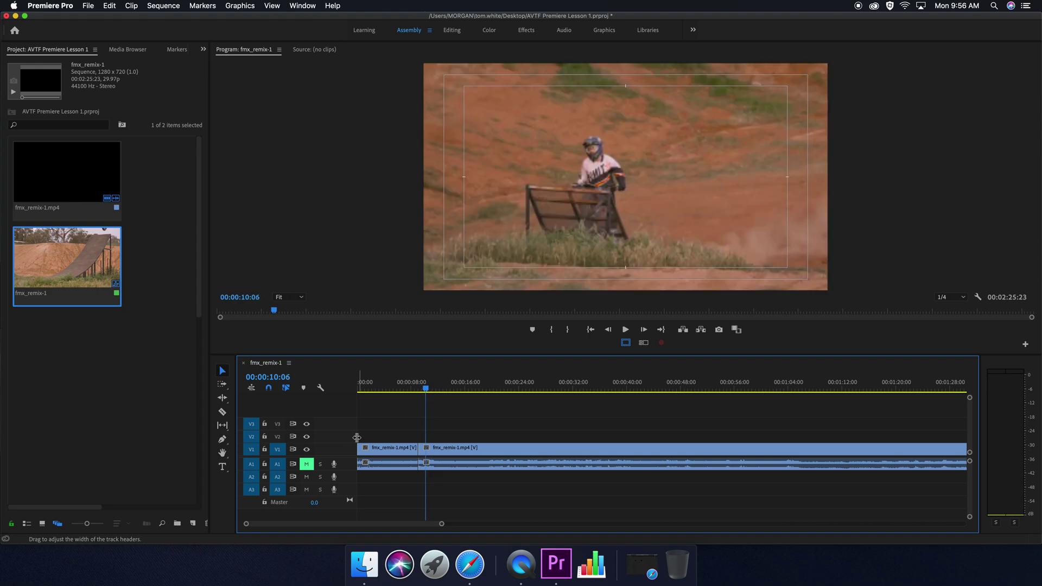
pyautogui.press('Left')
pyautogui.press('Right')
pyautogui.press('Right')
pyautogui.press('c')
pyautogui.click(427, 450)
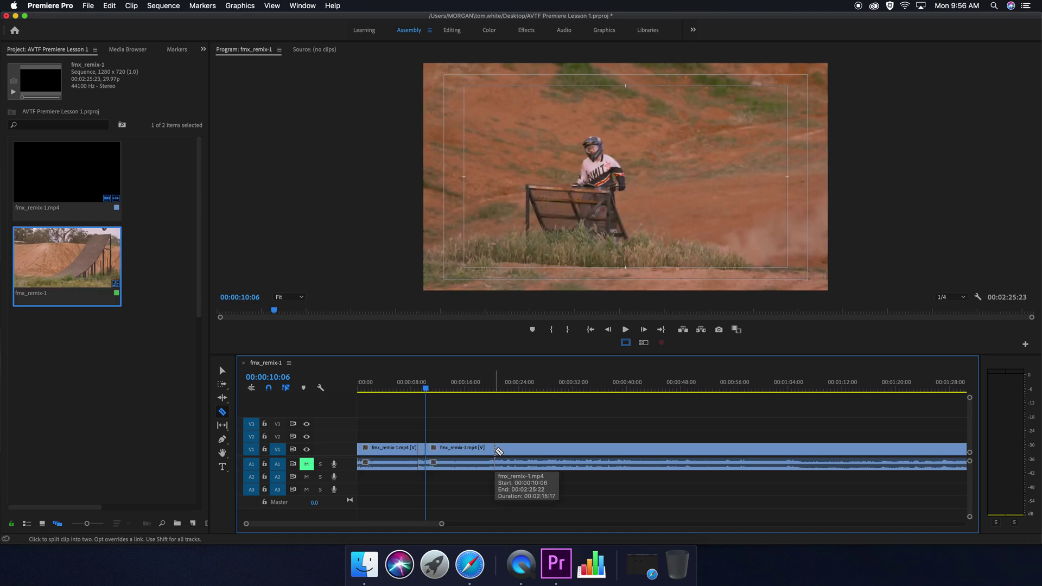
# Step: Split the clip again at 00:00:10:11, with the bike off the ramp, and delete the short piece between the cuts
pyautogui.press('Right')
pyautogui.press('Right')
pyautogui.press('Right')
pyautogui.press('Right')
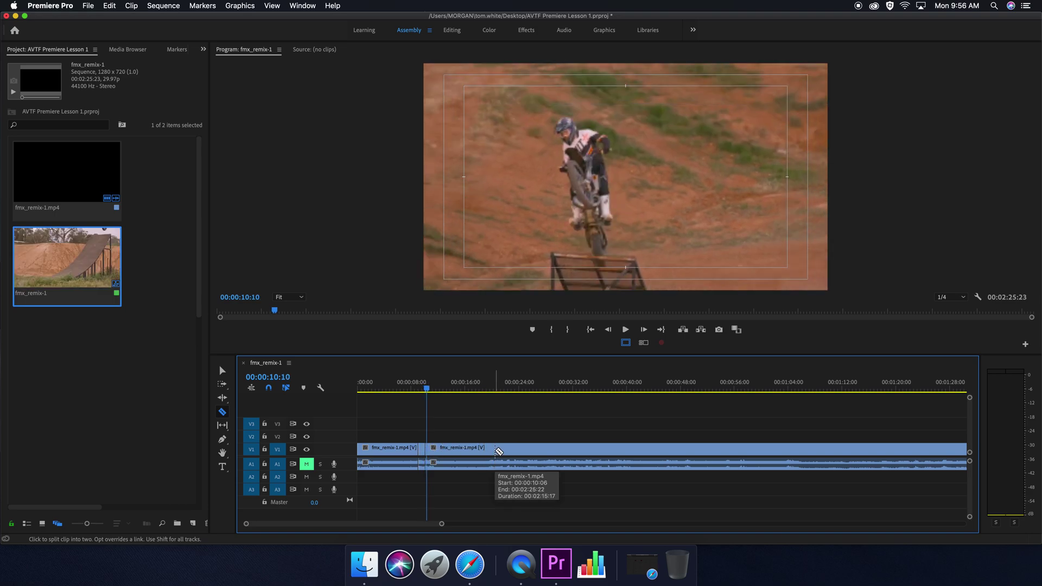
pyautogui.press('Right')
pyautogui.click(427, 449)
pyautogui.press('v')
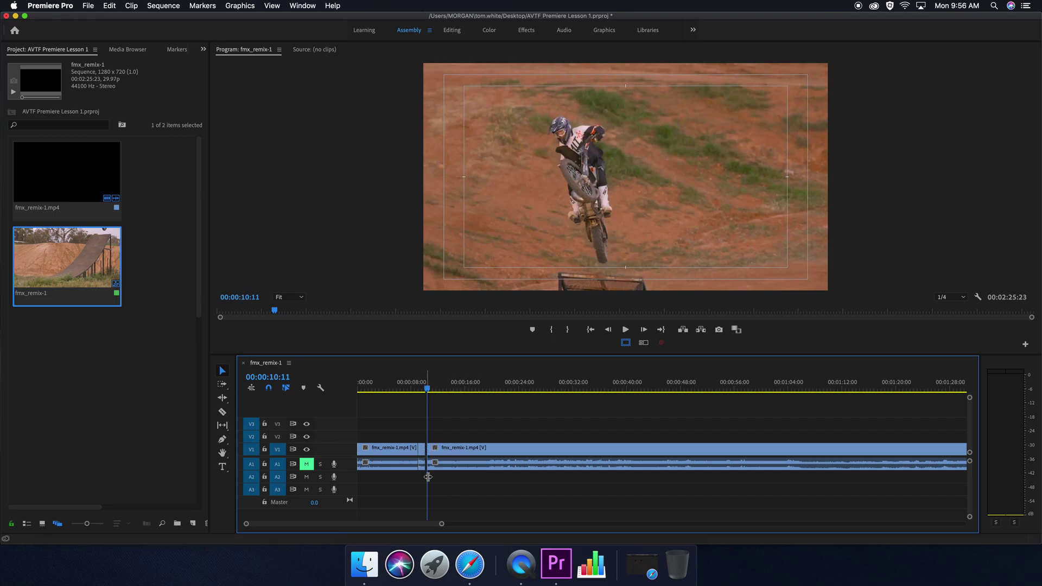
# Step: Ripple delete the small gap just before the 00:00:10:11 cut so the following clip joins the previous one
pyautogui.moveTo(441, 523); pyautogui.dragTo(389, 524)
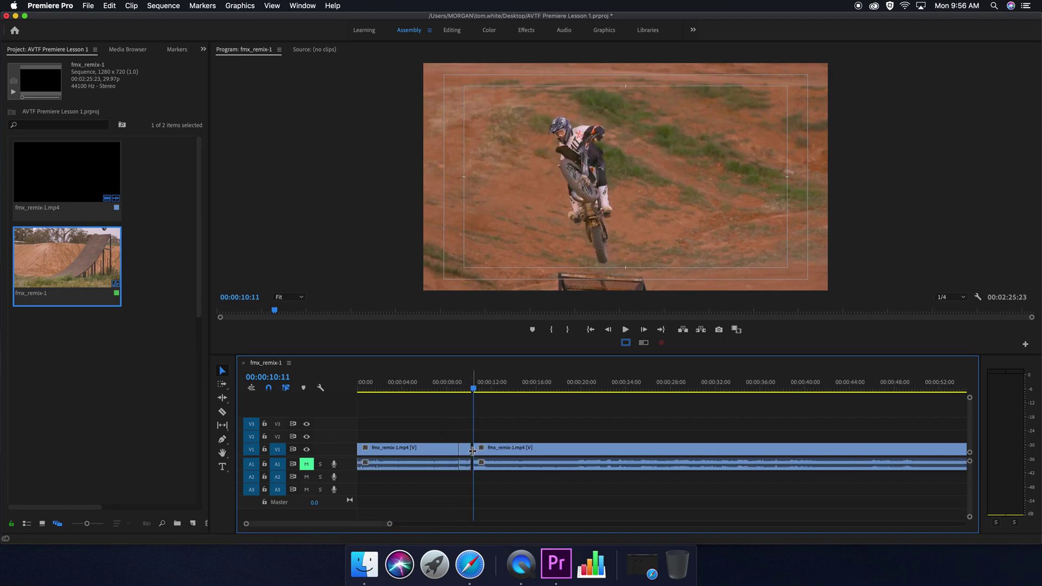
pyautogui.moveTo(246, 525); pyautogui.dragTo(288, 524)
pyautogui.click(654, 451)
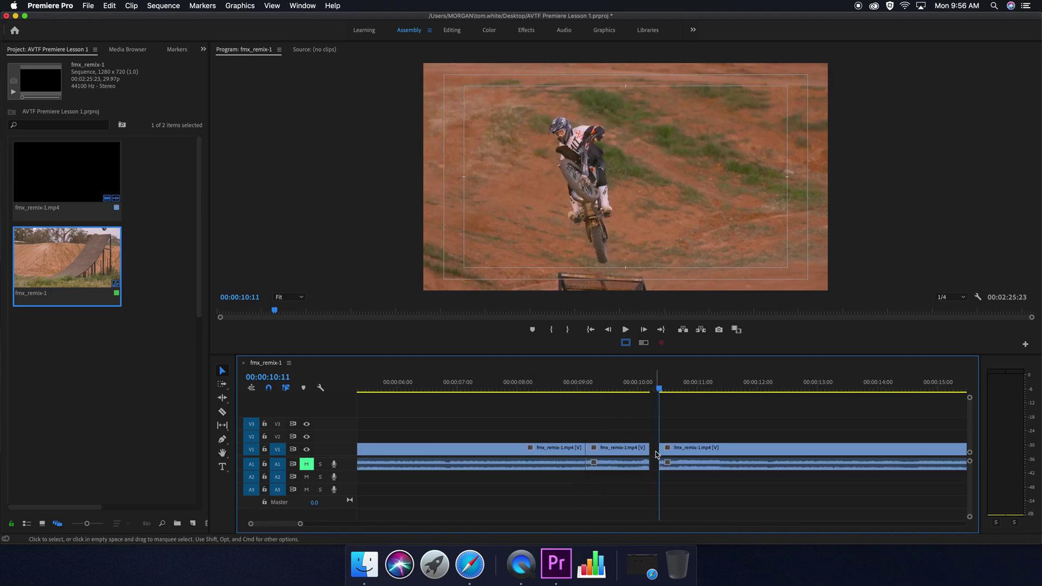
pyautogui.press('Delete')
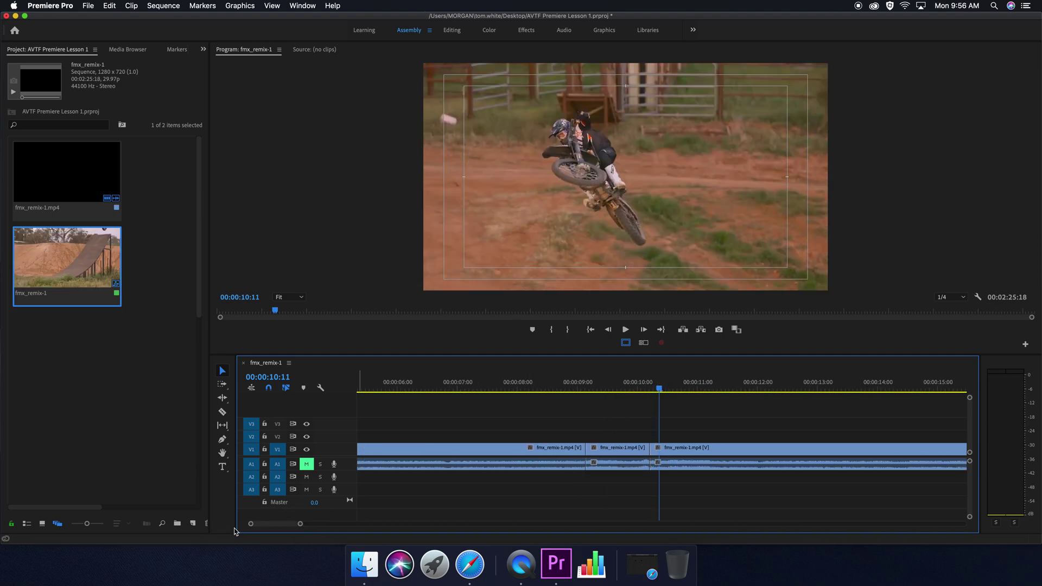
# Step: Play on to 00:00:17:04, step back to 00:00:16:14 and split the clip there at the rider's helmet close-up
pyautogui.moveTo(300, 524); pyautogui.dragTo(405, 524)
pyautogui.press('space')
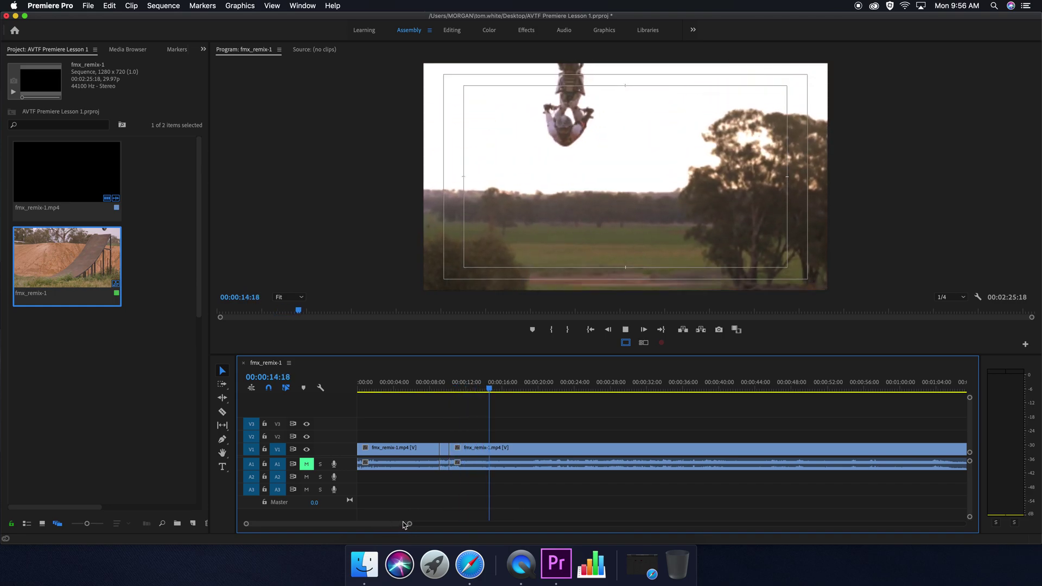
pyautogui.press('space')
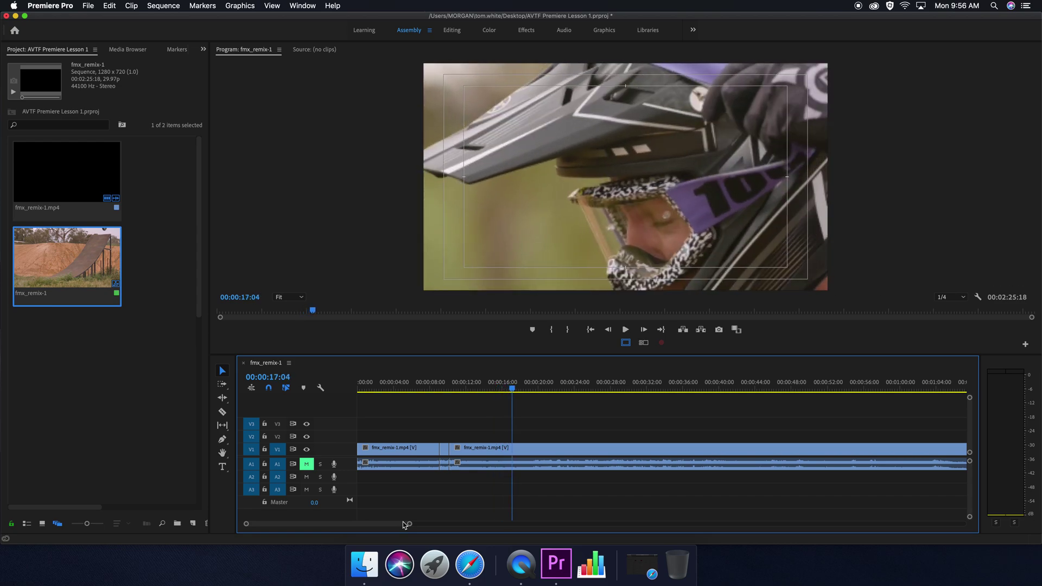
pyautogui.press('Left')
pyautogui.press('Left')
pyautogui.press('Left')
pyautogui.press('Left')
pyautogui.press('Left')
pyautogui.press('Left')
pyautogui.press('Left')
pyautogui.press('Left')
pyautogui.press('Left')
pyautogui.press('Left')
pyautogui.press('Left')
pyautogui.press('Left')
pyautogui.press('Left')
pyautogui.press('Left')
pyautogui.press('Left')
pyautogui.press('Left')
pyautogui.press('Left')
pyautogui.press('Left')
pyautogui.press('Left')
pyautogui.press('Left')
pyautogui.press('Left')
pyautogui.press('Left')
pyautogui.press('Right')
pyautogui.press('Right')
pyautogui.press('c')
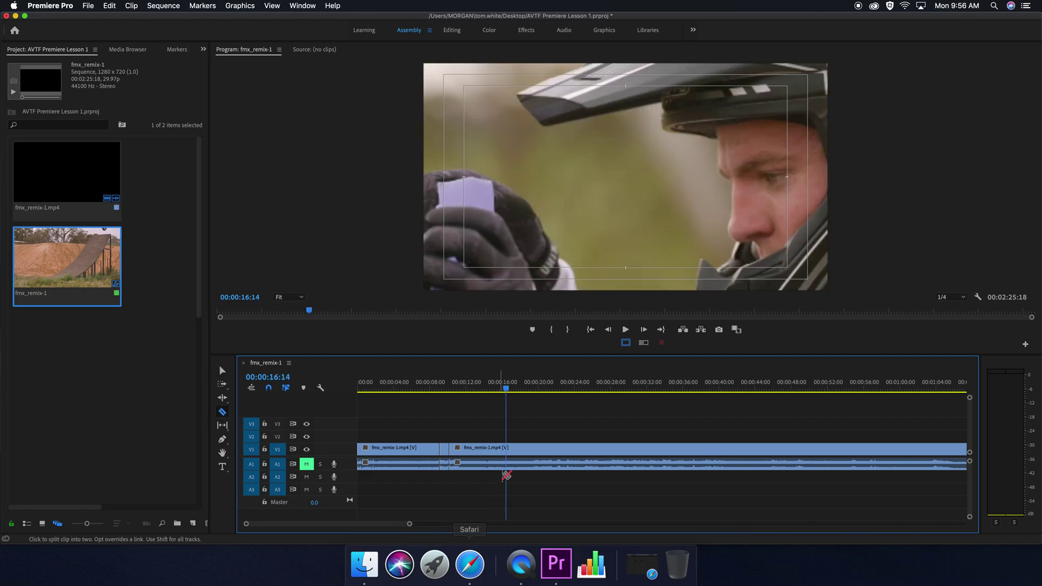
pyautogui.click(511, 451)
# Step: Play on from the 00:00:16:14 cut past the next jumps and step back to 00:00:23:20 to examine takeoffs and landings
pyautogui.press('space')
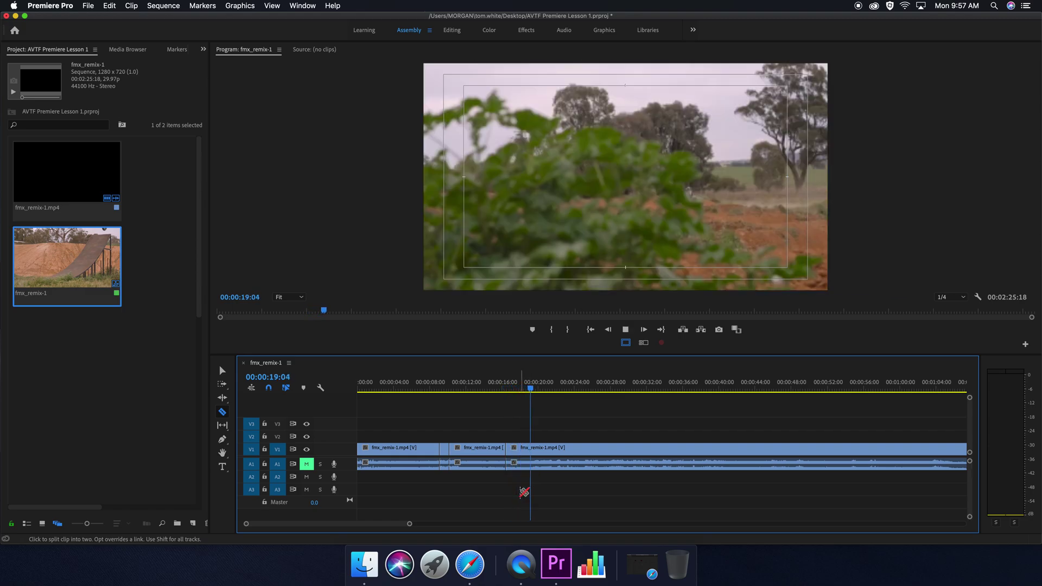
pyautogui.press('space')
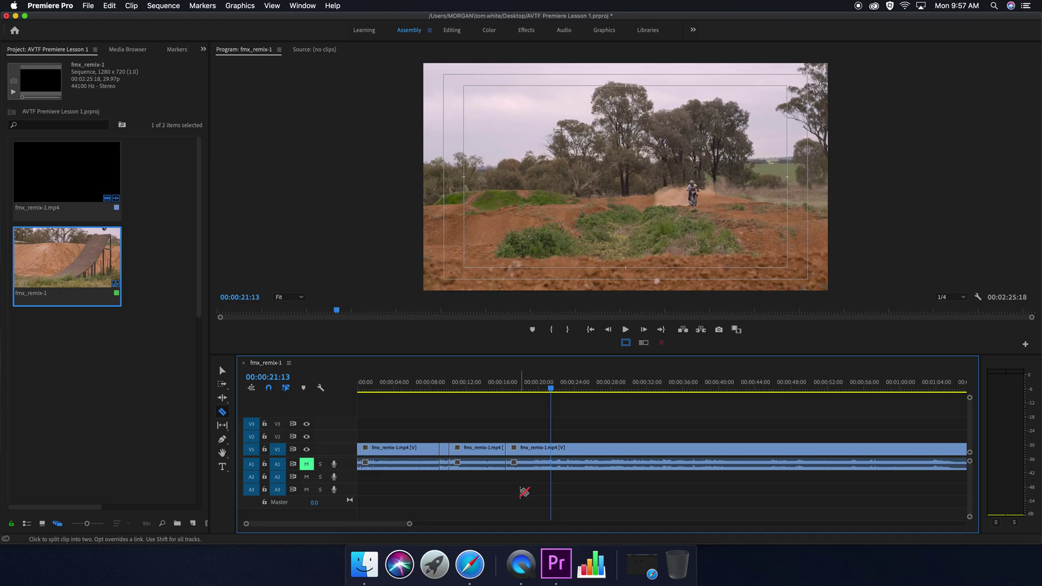
pyautogui.press('space')
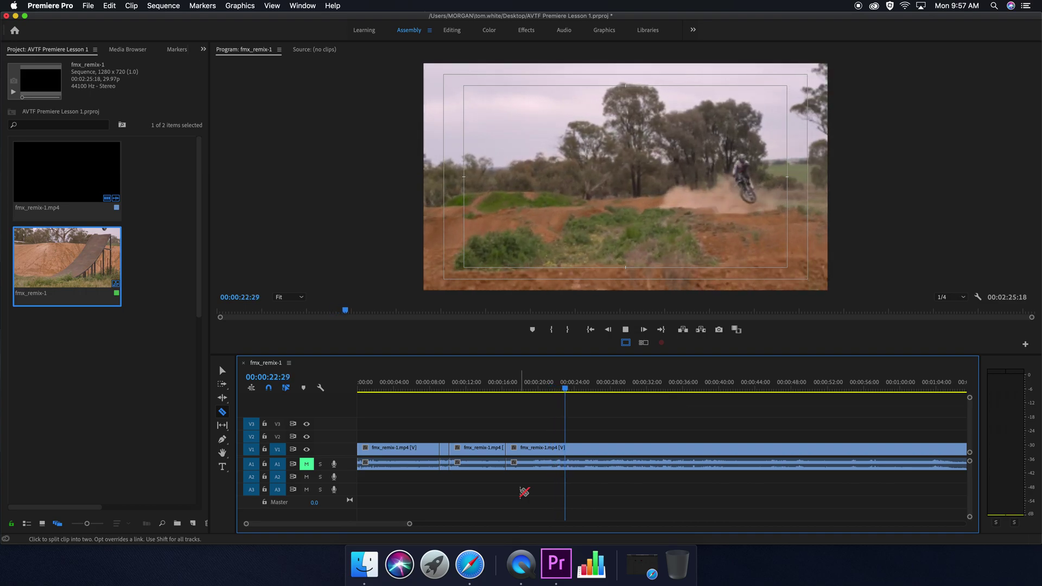
pyautogui.press('space')
pyautogui.press('Left')
pyautogui.press('Left')
pyautogui.press('Left')
pyautogui.press('Left')
pyautogui.press('Left')
pyautogui.press('Left')
pyautogui.press('Left')
pyautogui.press('Left')
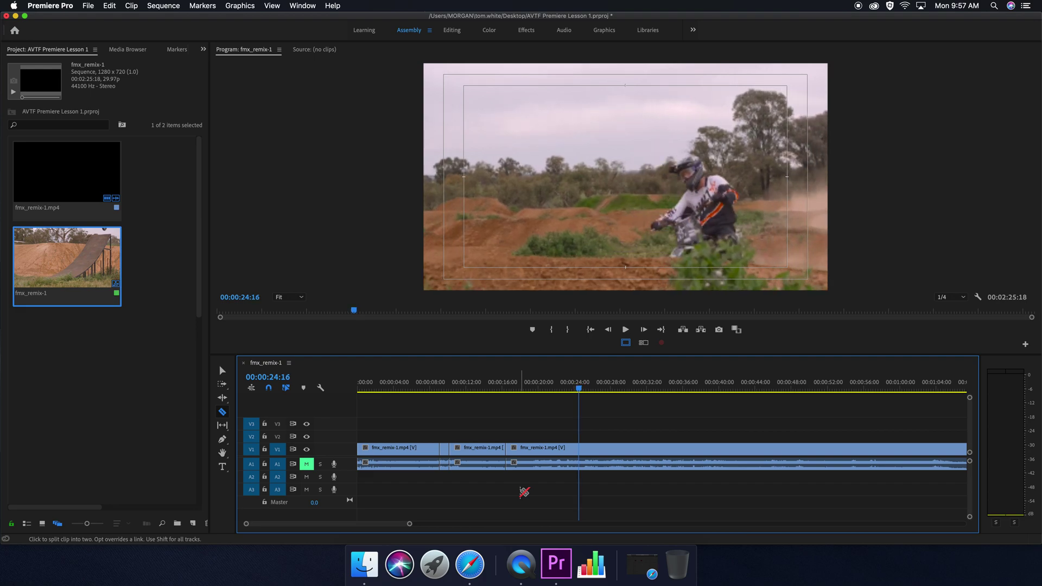
pyautogui.press('Left')
pyautogui.press('Left')
pyautogui.press('Left')
pyautogui.press('Left')
pyautogui.press('Left')
pyautogui.press('Left')
pyautogui.press('Left')
pyautogui.press('Left')
pyautogui.press('Left')
pyautogui.press('Left')
pyautogui.press('Left')
pyautogui.press('Left')
pyautogui.press('Left')
pyautogui.press('Left')
pyautogui.press('Left')
pyautogui.press('Left')
pyautogui.press('Left')
pyautogui.press('Left')
pyautogui.press('Left')
pyautogui.press('Left')
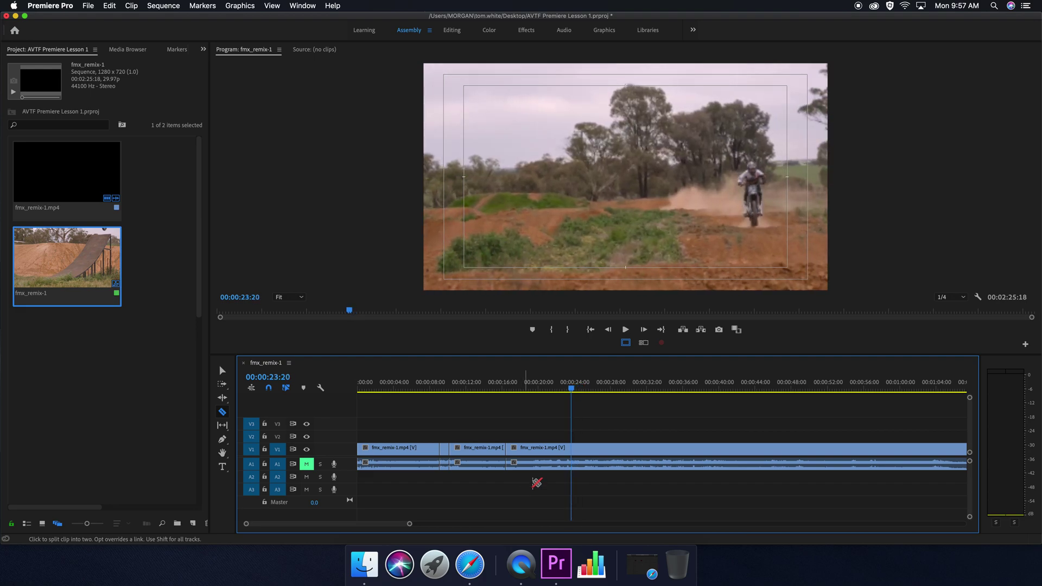
# Step: Return to the 00:00:16:14 cut, play and step on to 00:00:21:18, and split the clip there at the rider's takeoff
pyautogui.press('Up')
pyautogui.press('End')
pyautogui.press('Up')
pyautogui.press('Up')
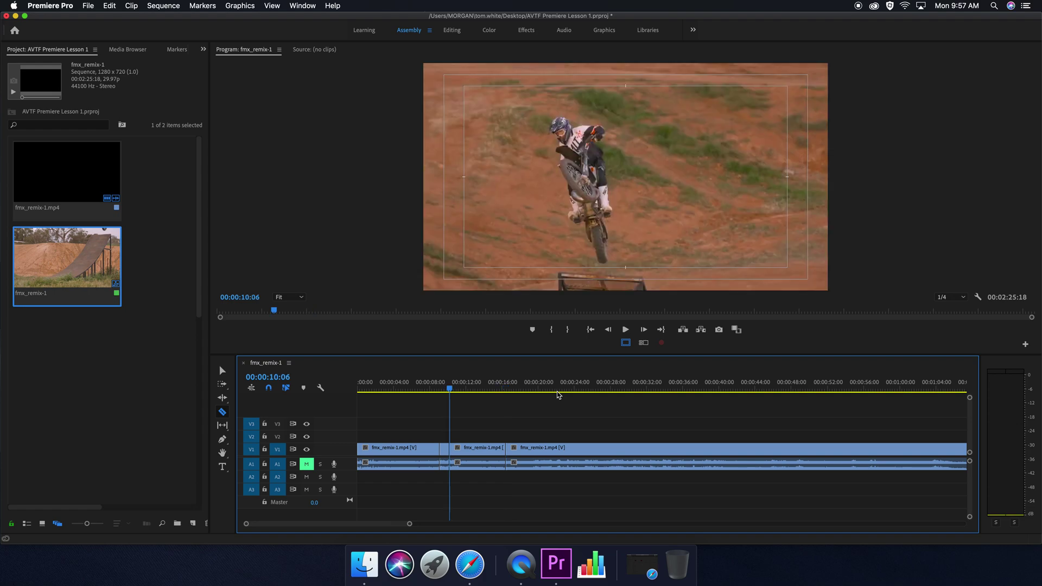
pyautogui.press('Down')
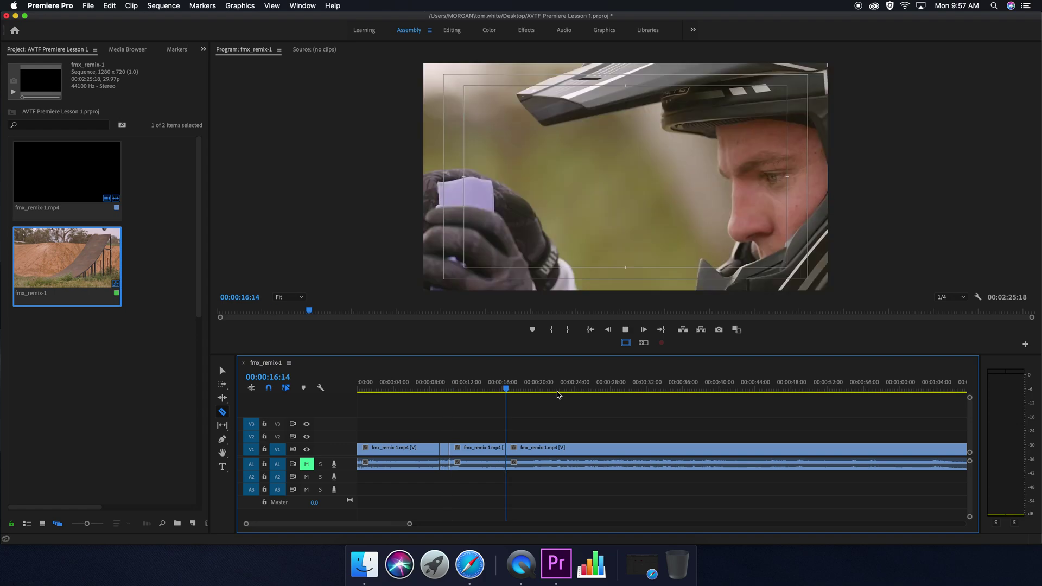
pyautogui.press('space')
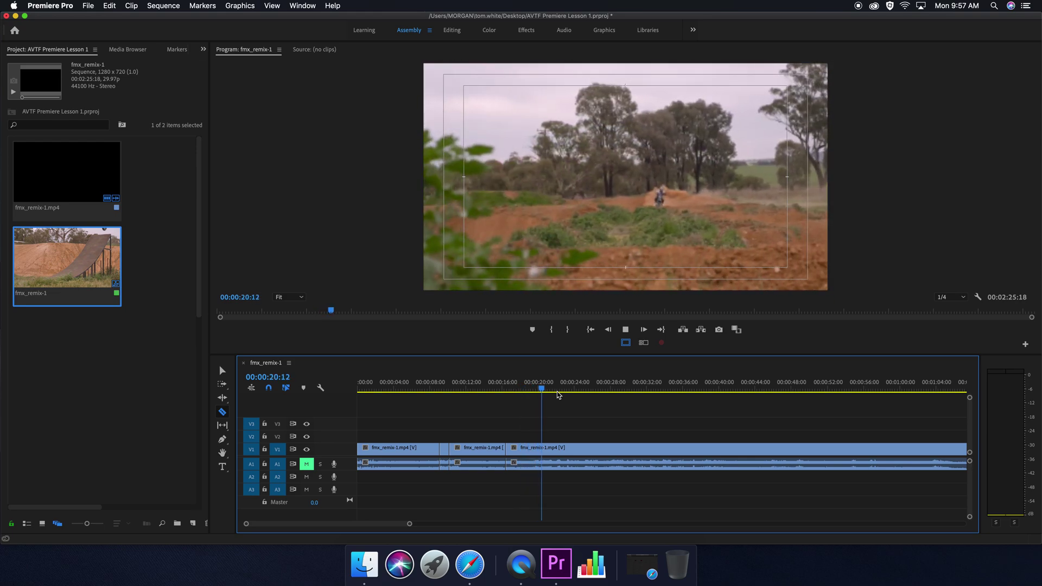
pyautogui.press('space')
pyautogui.press('Right')
pyautogui.press('Right')
pyautogui.press('Right')
pyautogui.press('Right')
pyautogui.press('Right')
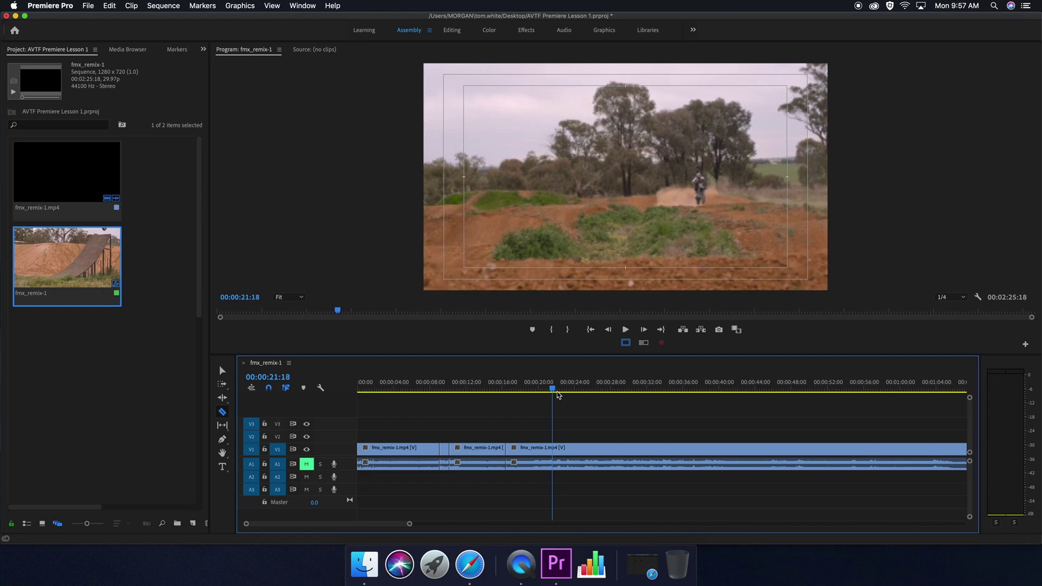
pyautogui.click(553, 452)
# Step: Delete the piece between the 00:00:16:14 and 00:00:21:18 cuts, close the gap and return to the joined cut
pyautogui.press('v')
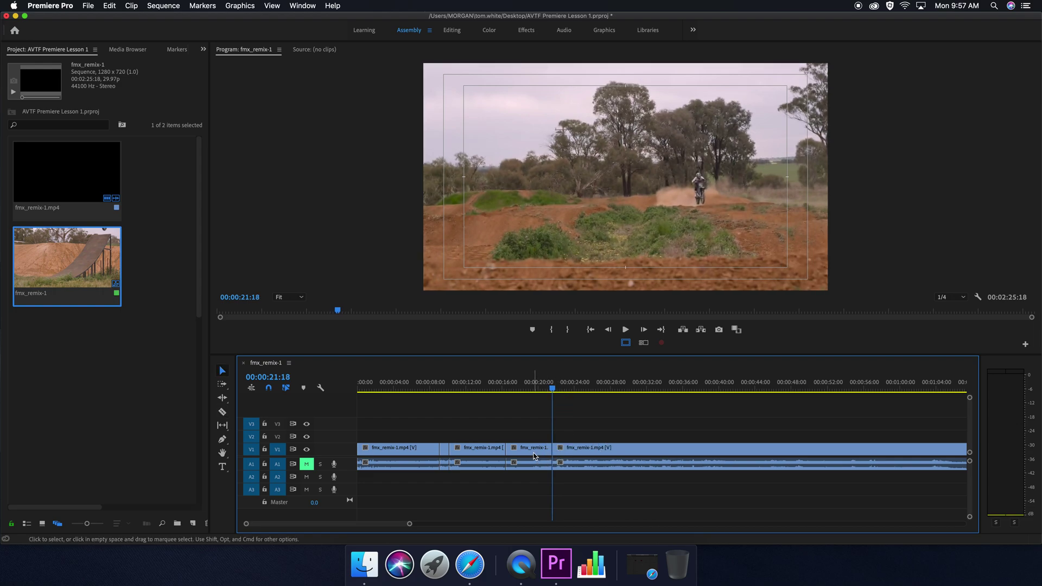
pyautogui.click(535, 455)
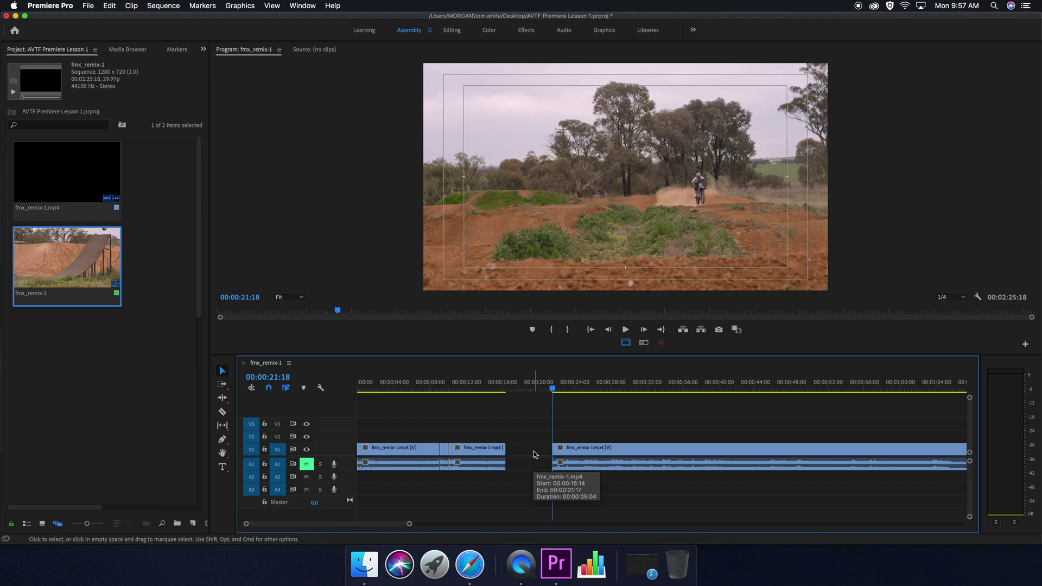
pyautogui.hotkey('shift', 'Delete')
pyautogui.press('Up')
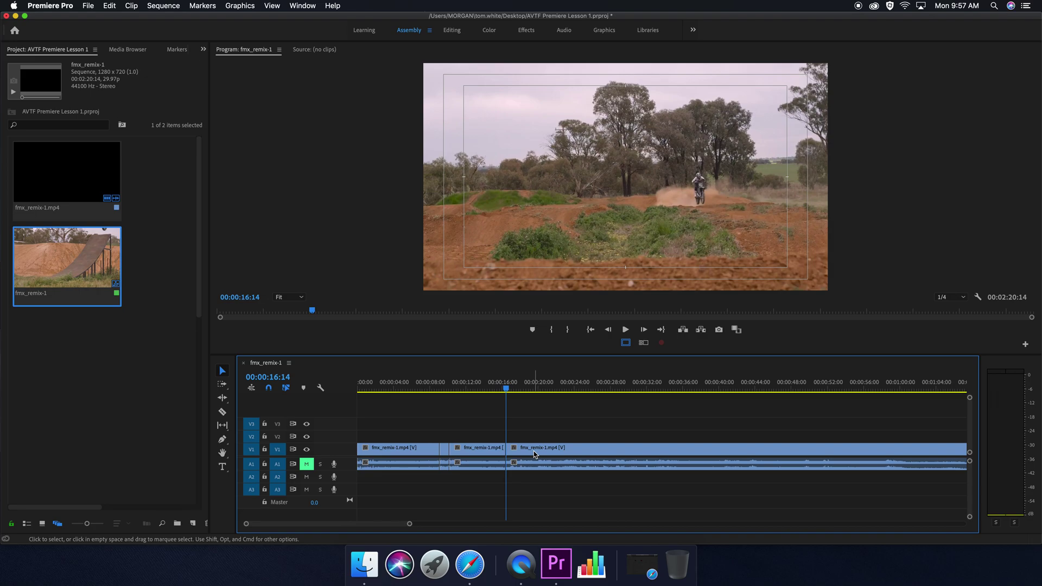
# Step: Step forward to 00:00:17:01, where the bike is back on the ground, and split the clip there
pyautogui.press('Right')
pyautogui.press('Right')
pyautogui.press('Right')
pyautogui.press('Right')
pyautogui.press('Right')
pyautogui.press('Right')
pyautogui.press('Right')
pyautogui.press('Right')
pyautogui.press('Right')
pyautogui.press('Right')
pyautogui.press('Right')
pyautogui.press('Right')
pyautogui.press('Right')
pyautogui.press('Right')
pyautogui.press('Right')
pyautogui.press('Right')
pyautogui.press('Right')
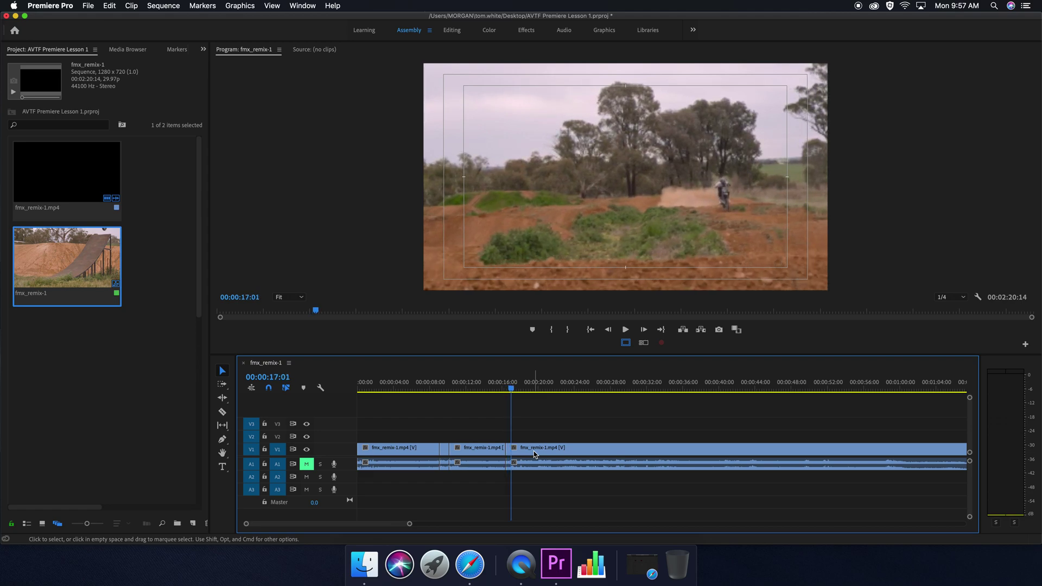
pyautogui.press('c')
pyautogui.click(517, 448)
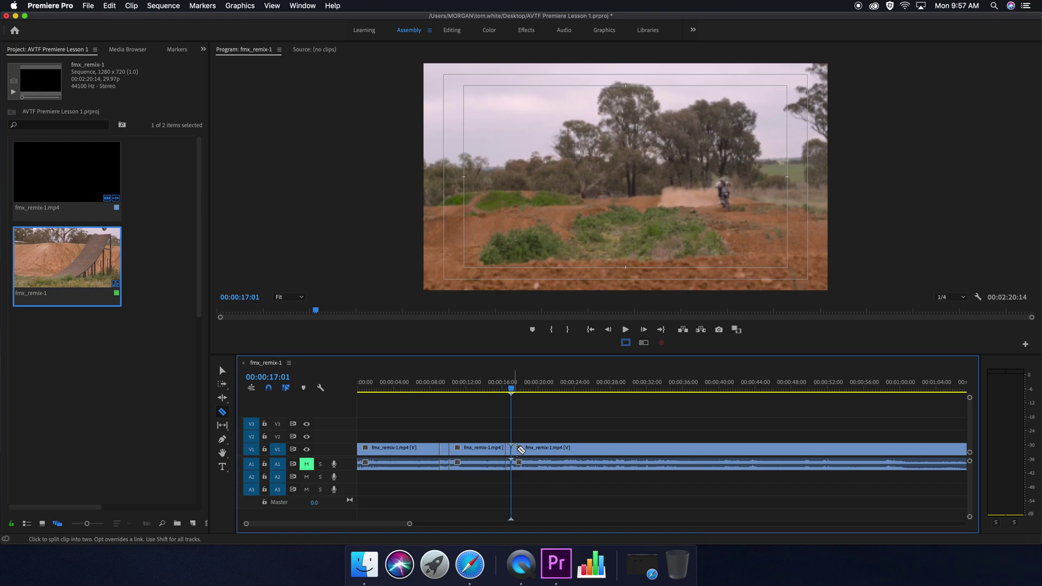
# Step: Advance frame by frame to 00:00:17:17, where the bike is airborne again, and split the clip there
pyautogui.write('1703')
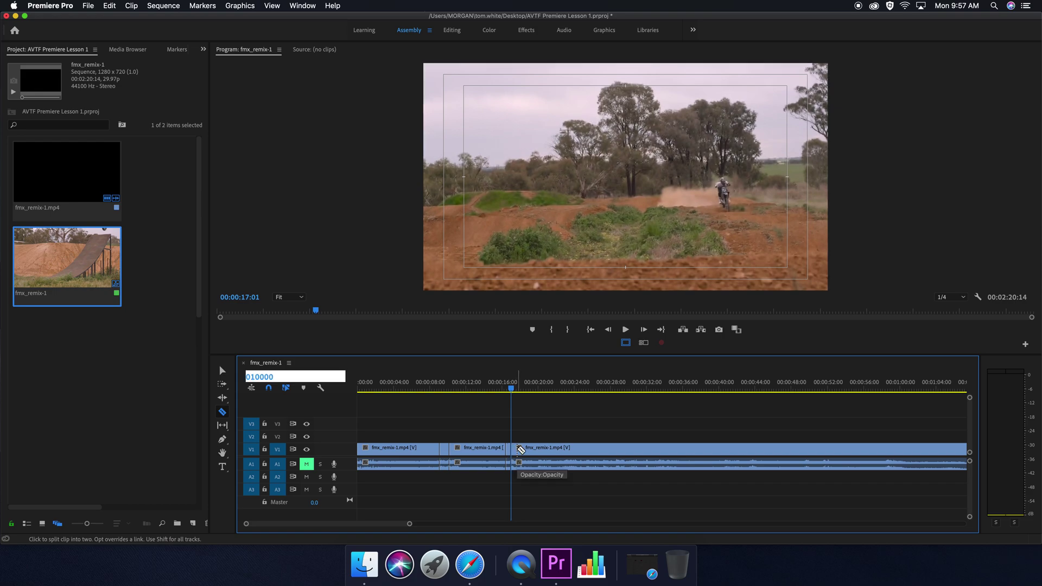
pyautogui.press('Return')
pyautogui.press('Right')
pyautogui.press('Right')
pyautogui.press('Right')
pyautogui.press('Right')
pyautogui.press('Right')
pyautogui.press('Right')
pyautogui.press('Right')
pyautogui.press('Right')
pyautogui.press('Right')
pyautogui.press('Right')
pyautogui.press('Right')
pyautogui.press('Right')
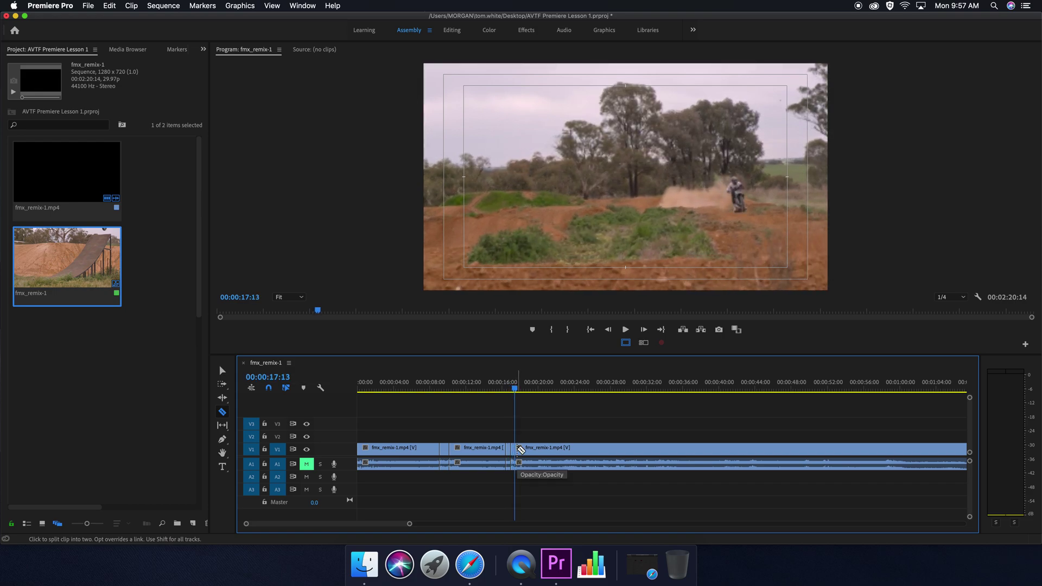
pyautogui.press('Right')
pyautogui.press('Right')
pyautogui.click(517, 449)
# Step: Delete the short piece between the 00:00:17:01 and 00:00:17:17 cuts and close the gap it leaves
pyautogui.press('v')
pyautogui.press('Delete')
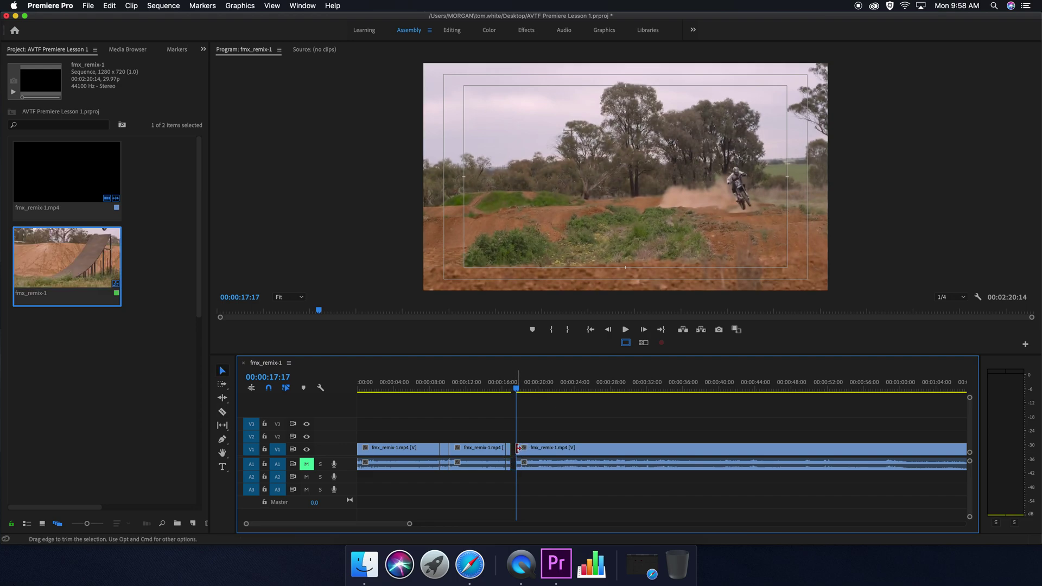
pyautogui.click(513, 449)
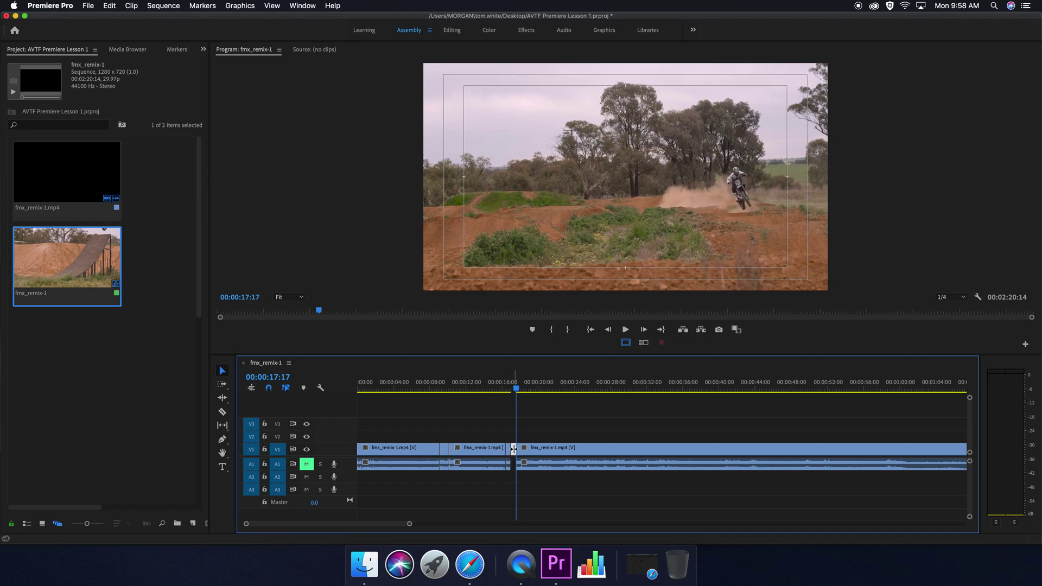
pyautogui.press('Delete')
pyautogui.press('Up')
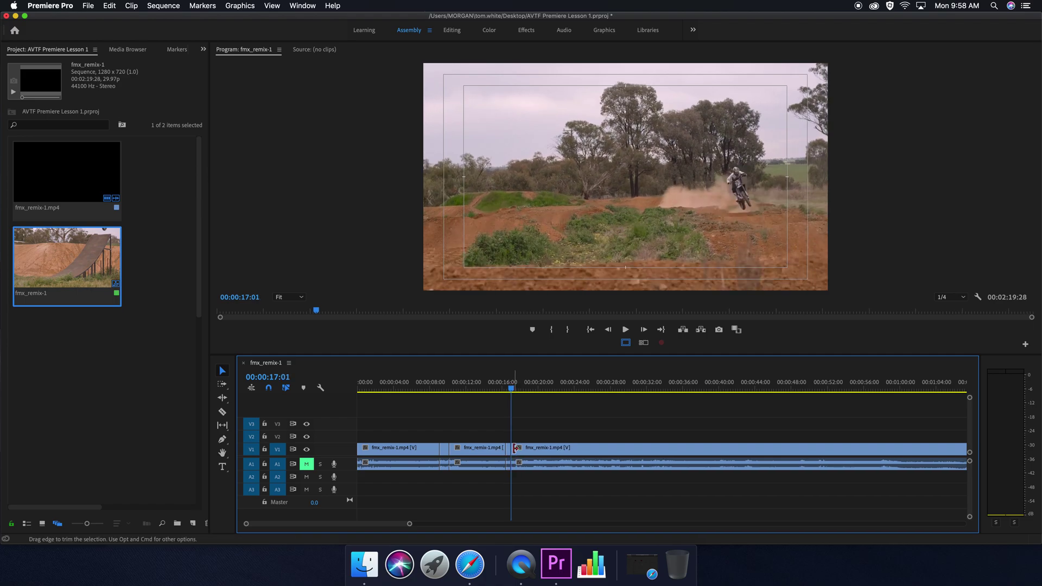
# Step: Play from the 00:00:17:01 cut to 00:00:17:22 and split the clip there as the bike touches down
pyautogui.press('space')
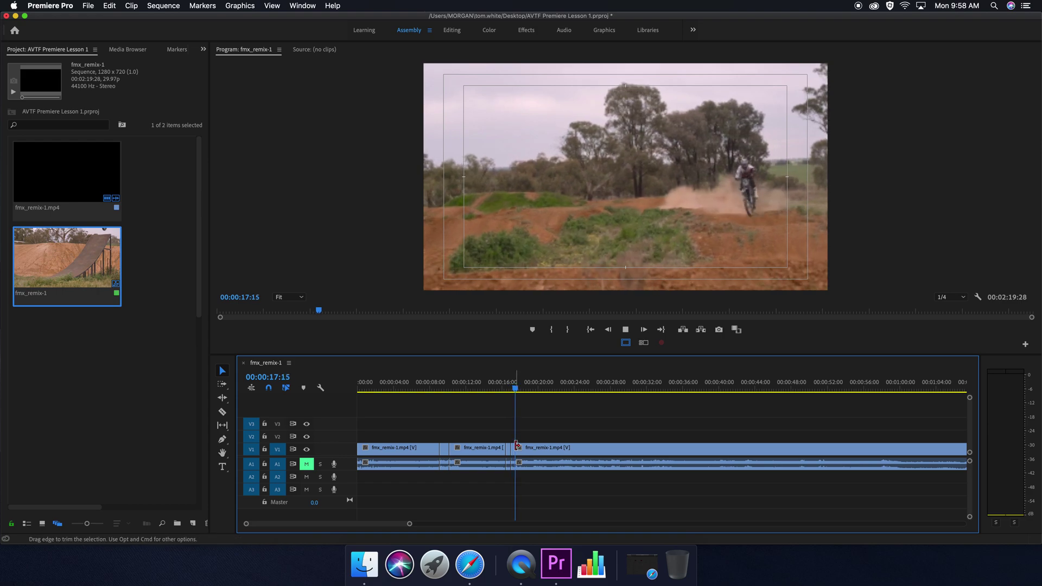
pyautogui.press('space')
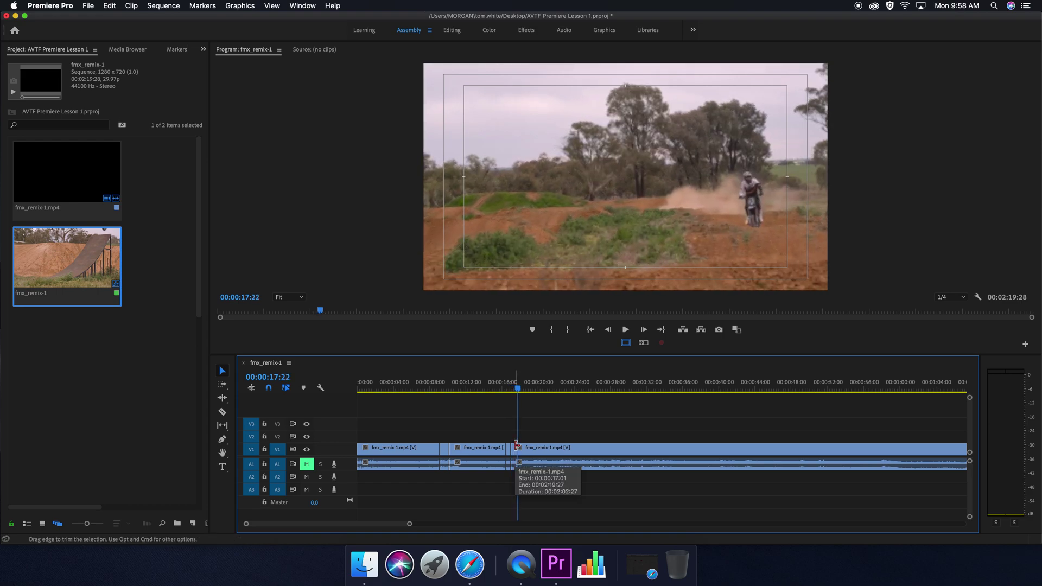
pyautogui.press('c')
pyautogui.click(523, 450)
# Step: Step to 00:00:18:01 and split the clip again just before the rider's next hop
pyautogui.press('Down')
pyautogui.press('Left')
pyautogui.press('Left')
pyautogui.press('Left')
pyautogui.press('Left')
pyautogui.press('Left')
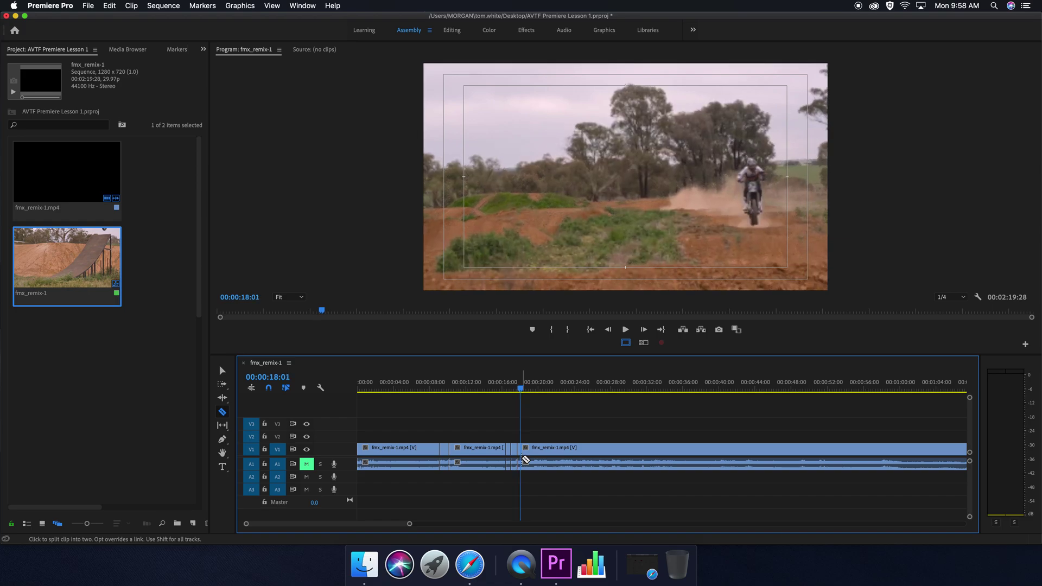
pyautogui.press('Right')
pyautogui.click(524, 450)
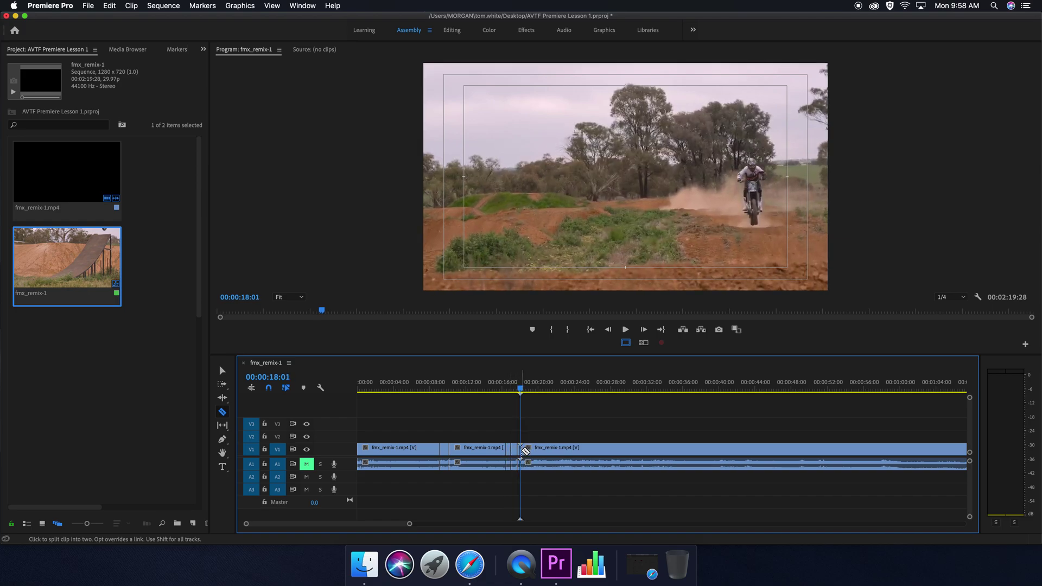
# Step: Delete the short piece between the 00:00:17:22 and 00:00:18:01 cuts and close the resulting gap
pyautogui.press('v')
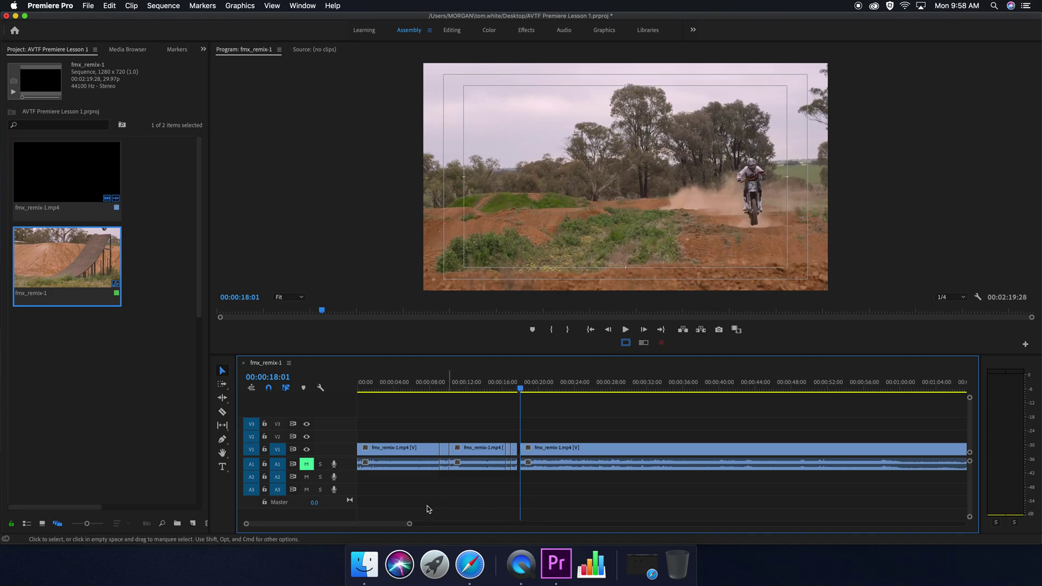
pyautogui.moveTo(251, 526); pyautogui.dragTo(293, 525)
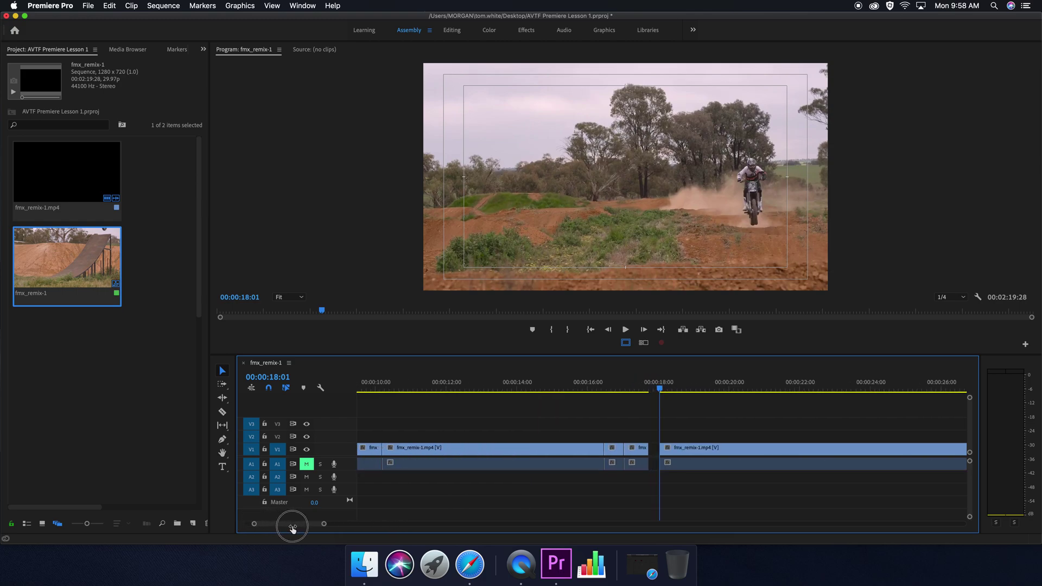
pyautogui.moveTo(655, 449); pyautogui.dragTo(644, 448)
# Step: Play and step through the next hop to 00:00:18:09 and split the clip there at the landing
pyautogui.moveTo(660, 389); pyautogui.dragTo(656, 390)
pyautogui.press('space')
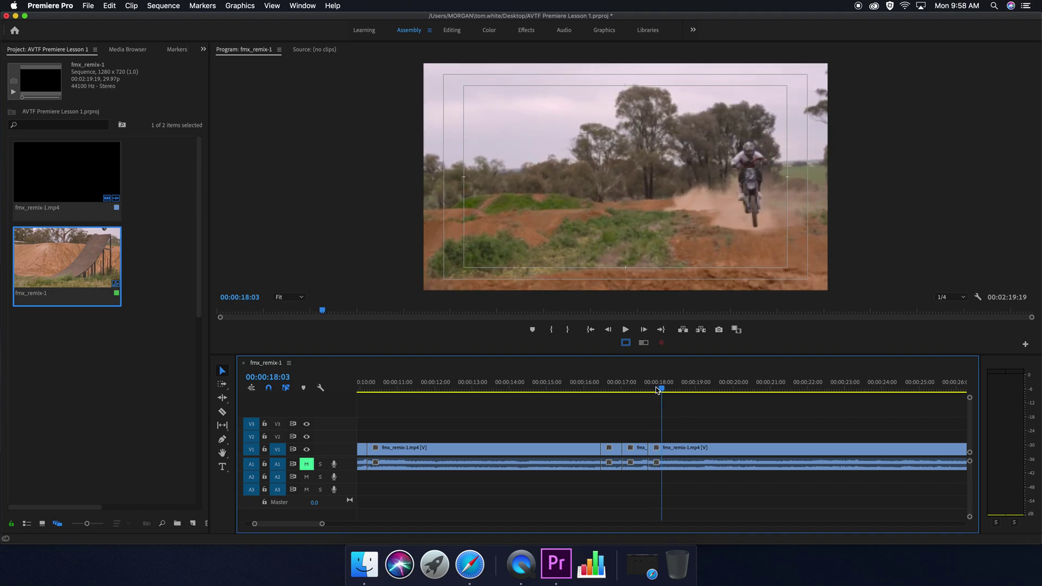
pyautogui.press('Left')
pyautogui.press('Left')
pyautogui.press('Left')
pyautogui.press('Left')
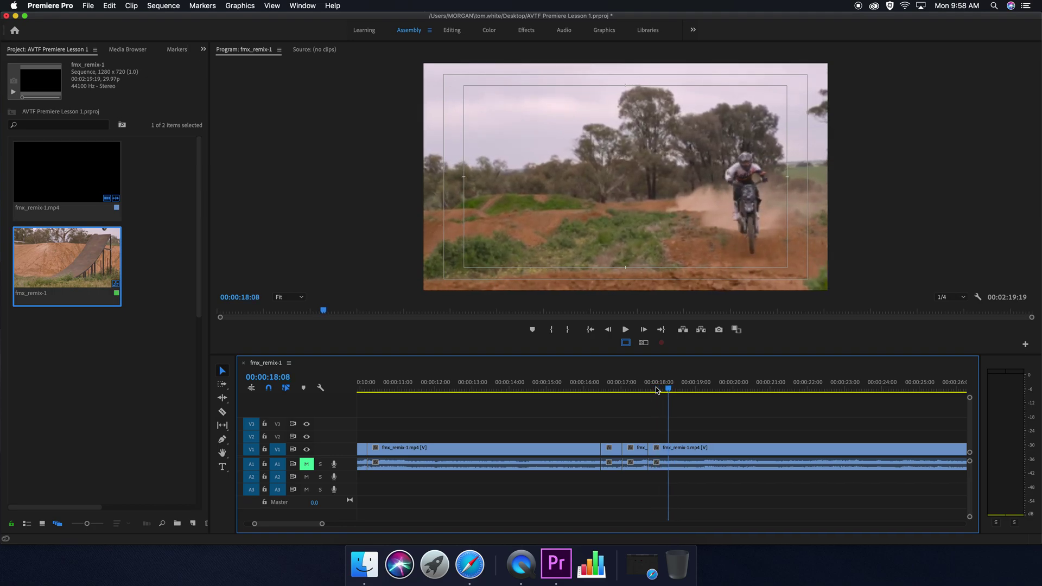
pyautogui.press('c')
pyautogui.click(669, 449)
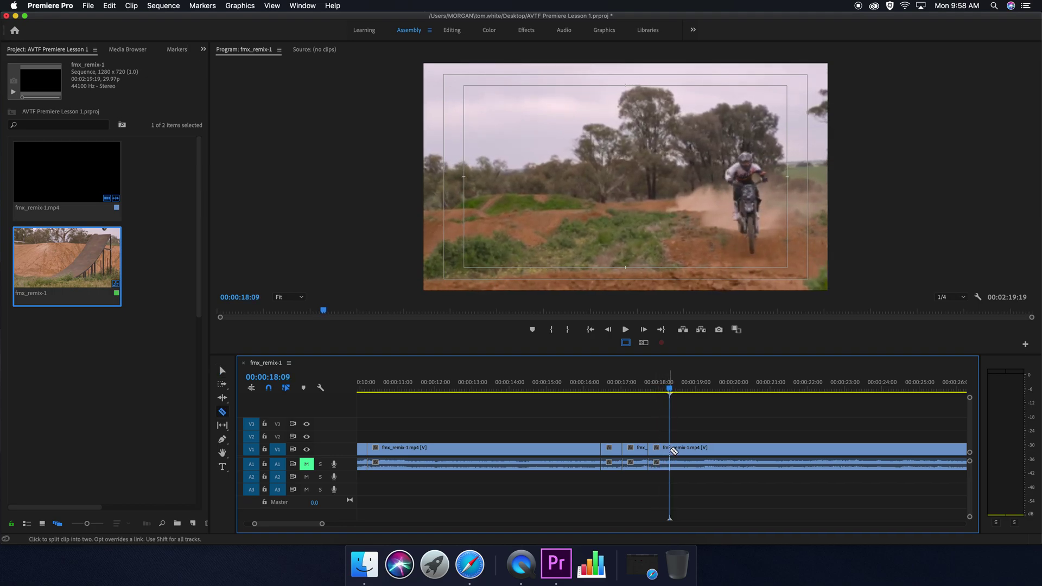
# Step: Play on to 00:00:23:17, split the clip with the bike airborne and ripple delete the piece back to the 00:00:18:09 cut
pyautogui.press('space')
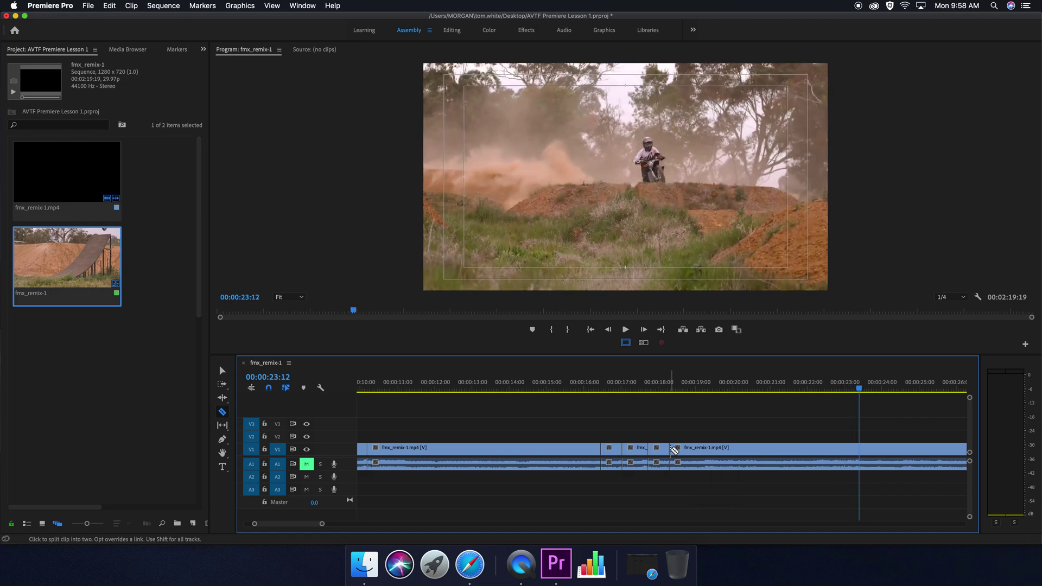
pyautogui.press('space')
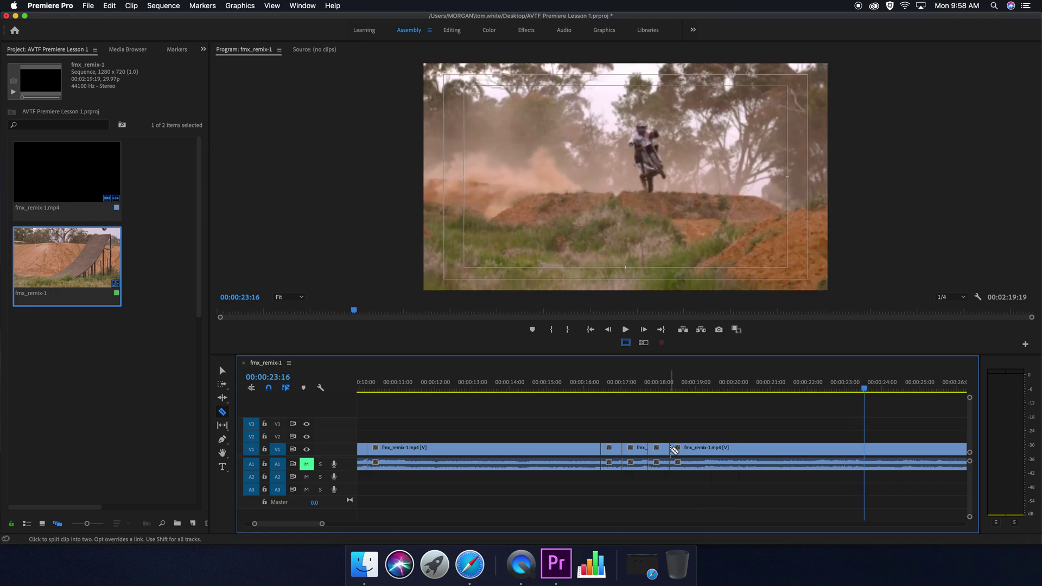
pyautogui.click(866, 450)
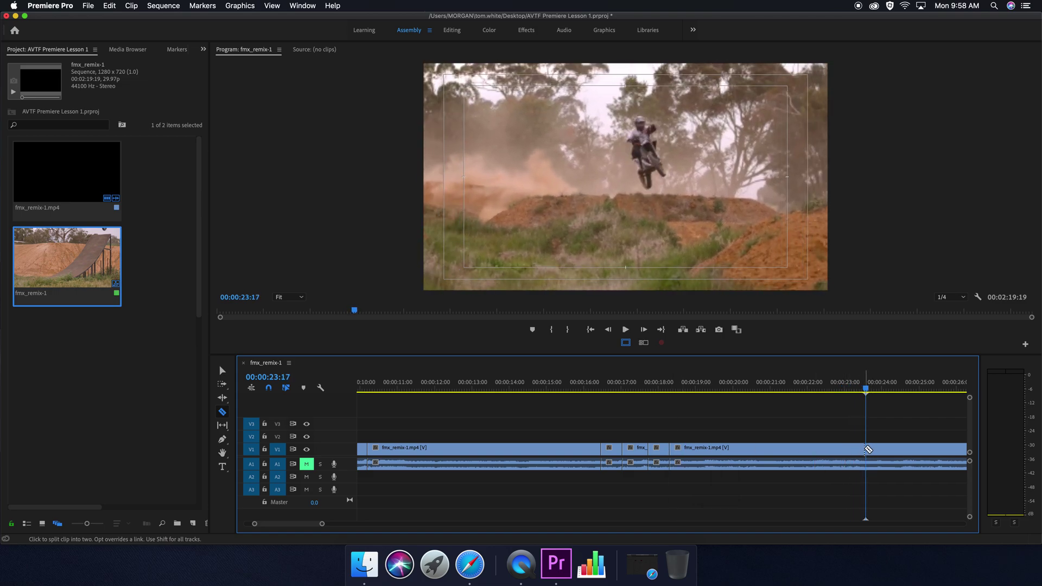
pyautogui.press('v')
pyautogui.click(831, 455)
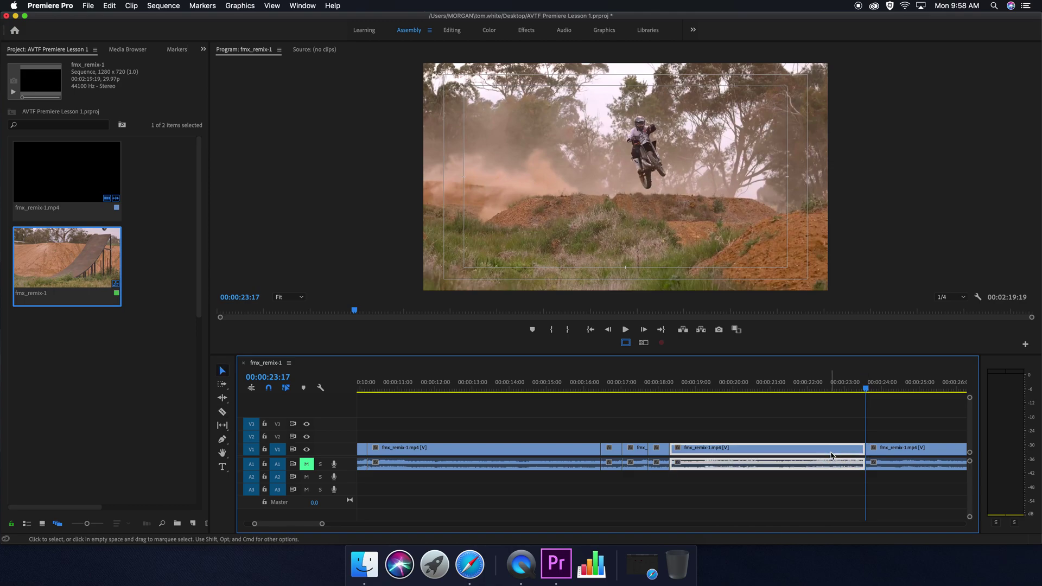
pyautogui.hotkey('shift', 'Delete')
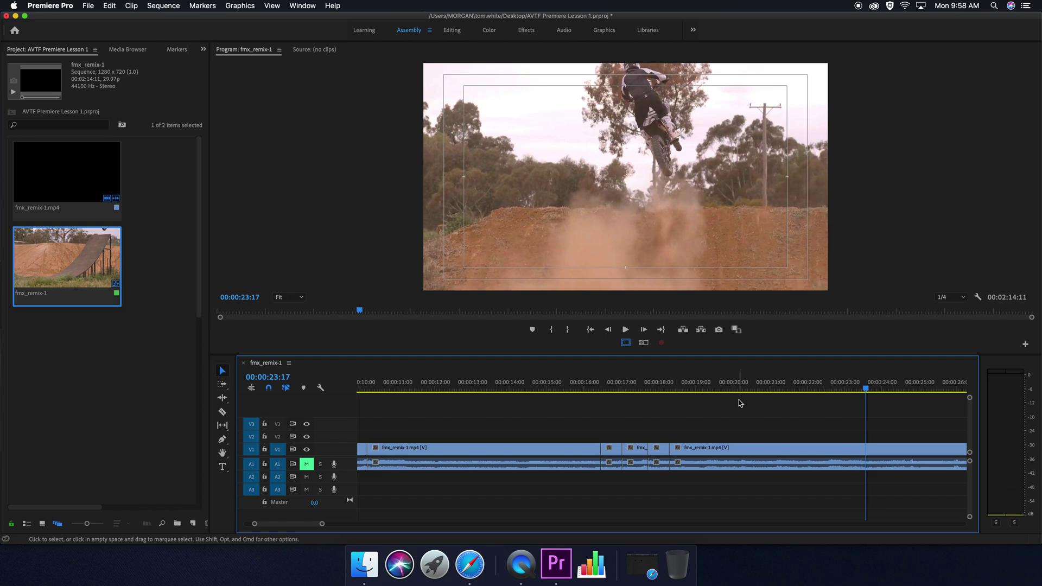
# Step: Show the project items in icon view and play the edited sequence from its start to 00:00:05:29
pyautogui.moveTo(322, 523); pyautogui.dragTo(625, 522)
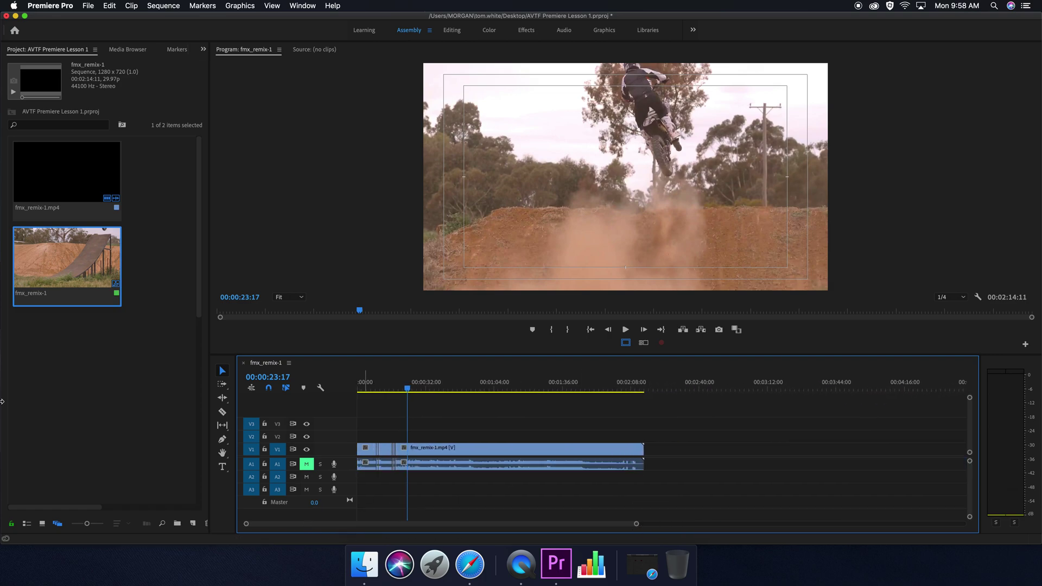
pyautogui.click(42, 523)
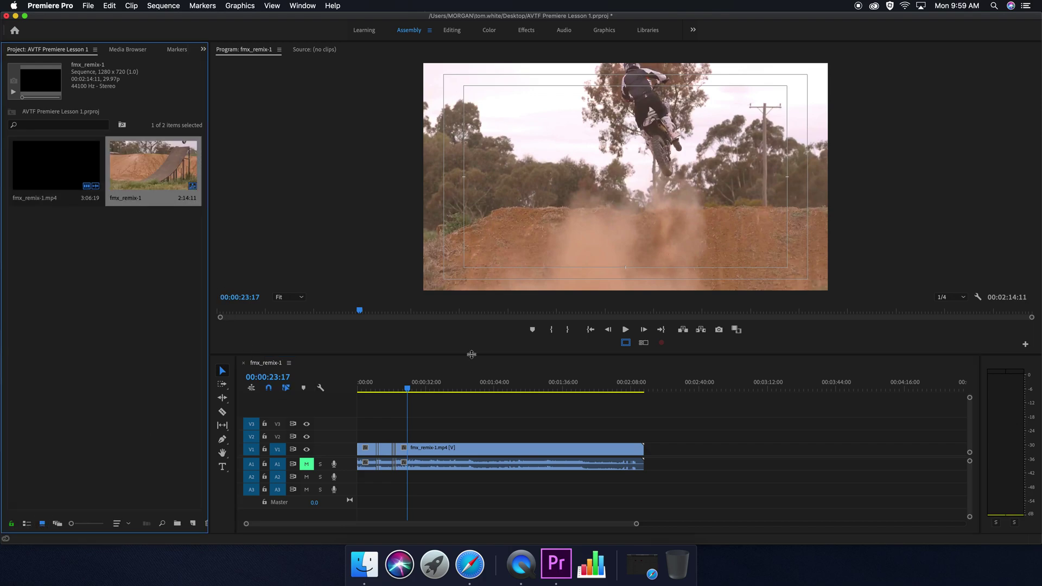
pyautogui.moveTo(464, 388); pyautogui.dragTo(345, 400)
pyautogui.press('space')
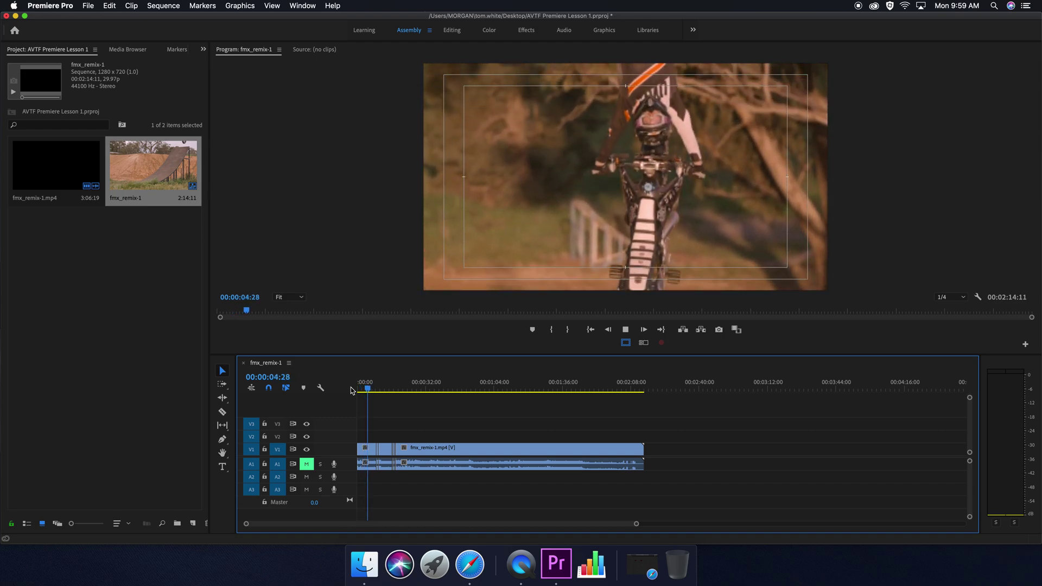
pyautogui.press('space')
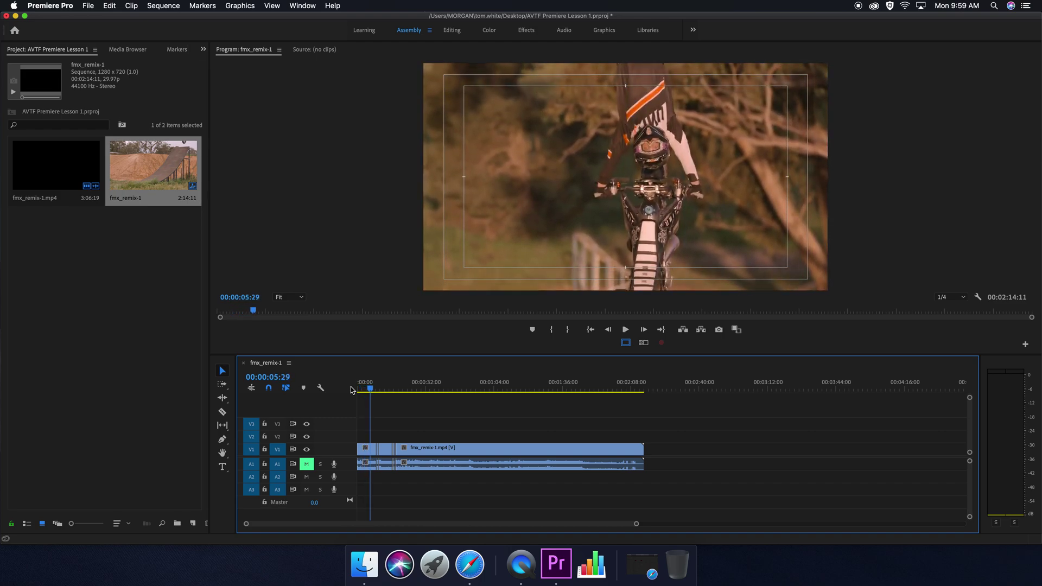
# Step: Save the project and return the playhead to the start of the sequence
pyautogui.press('cmd+s')
pyautogui.press('super+s')
pyautogui.press('super+s')
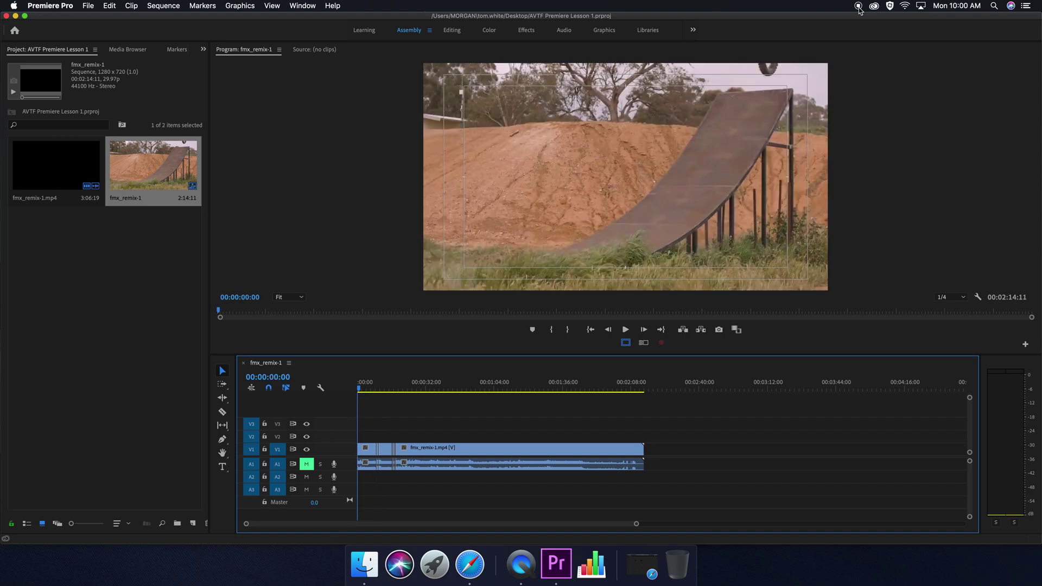
pyautogui.press('Down')
pyautogui.press('Home')
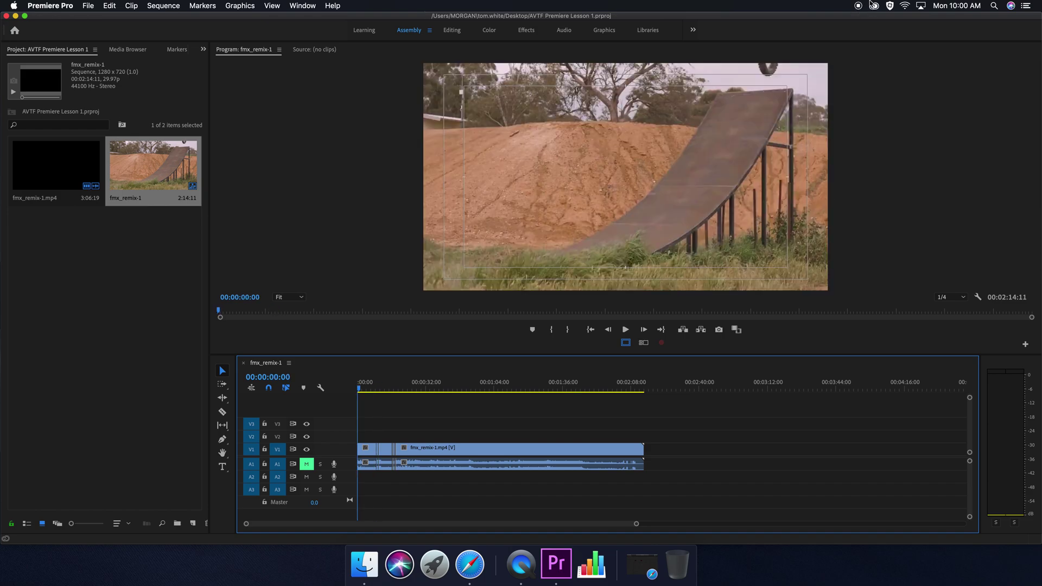